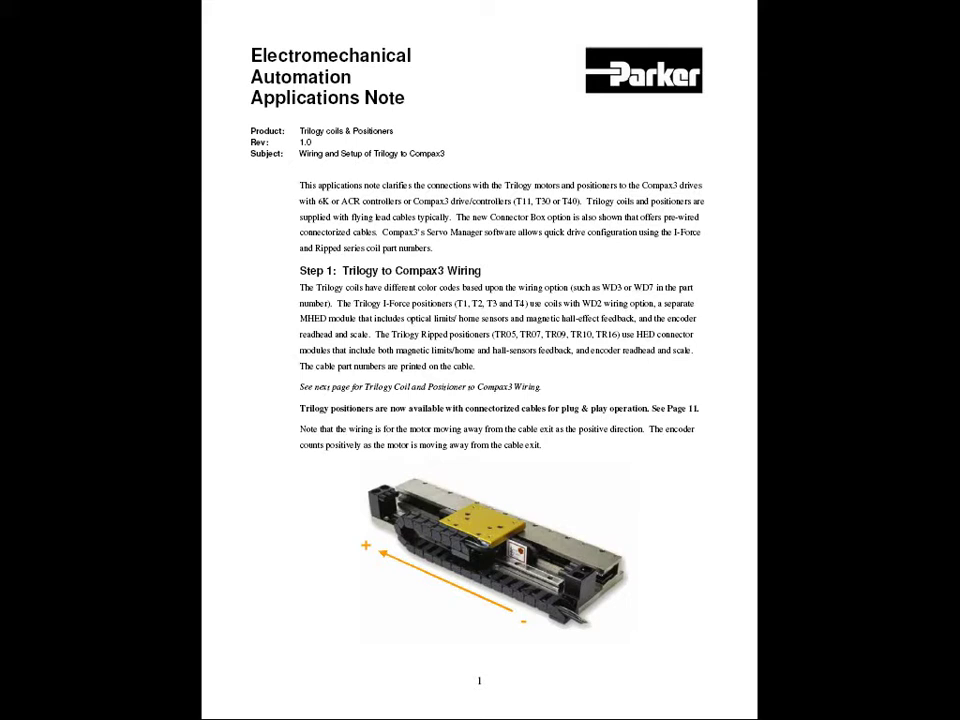
- Select the positioner photo in the Adobe Reader applications note
click(487, 548)
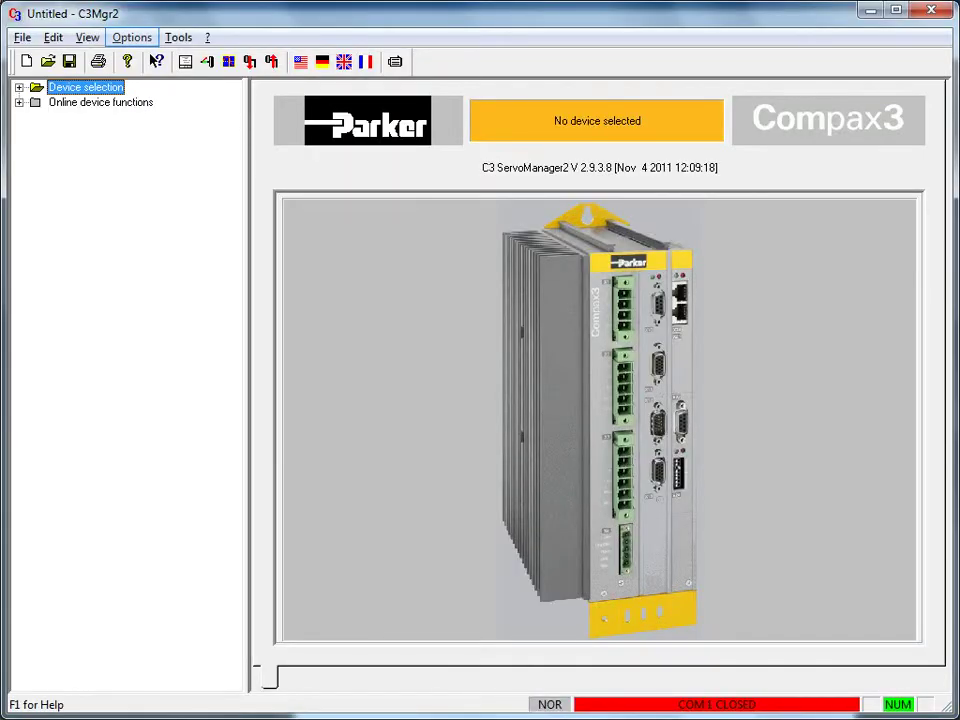
- Accept the RS-232 link on COM 1 at 115200 baud and list the device selection options
click(132, 37)
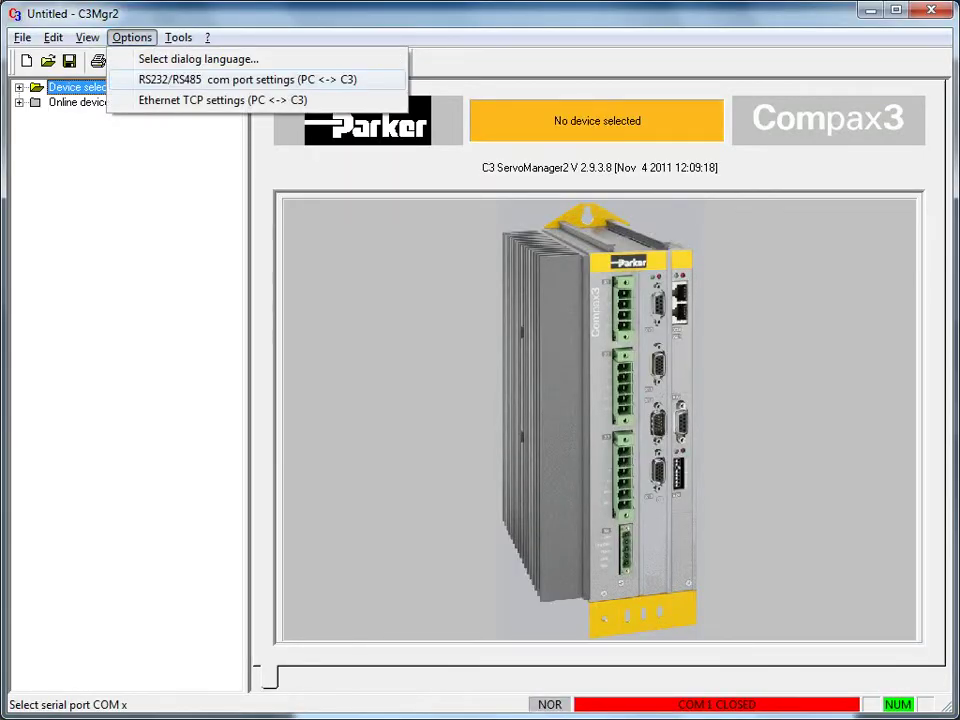
key(Return)
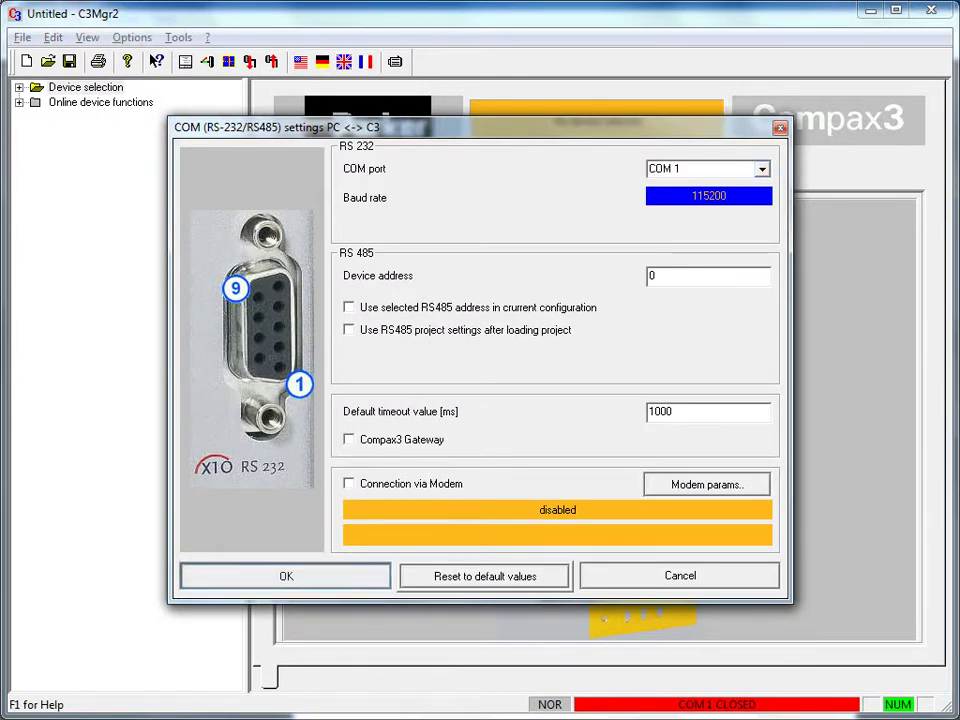
key(Return)
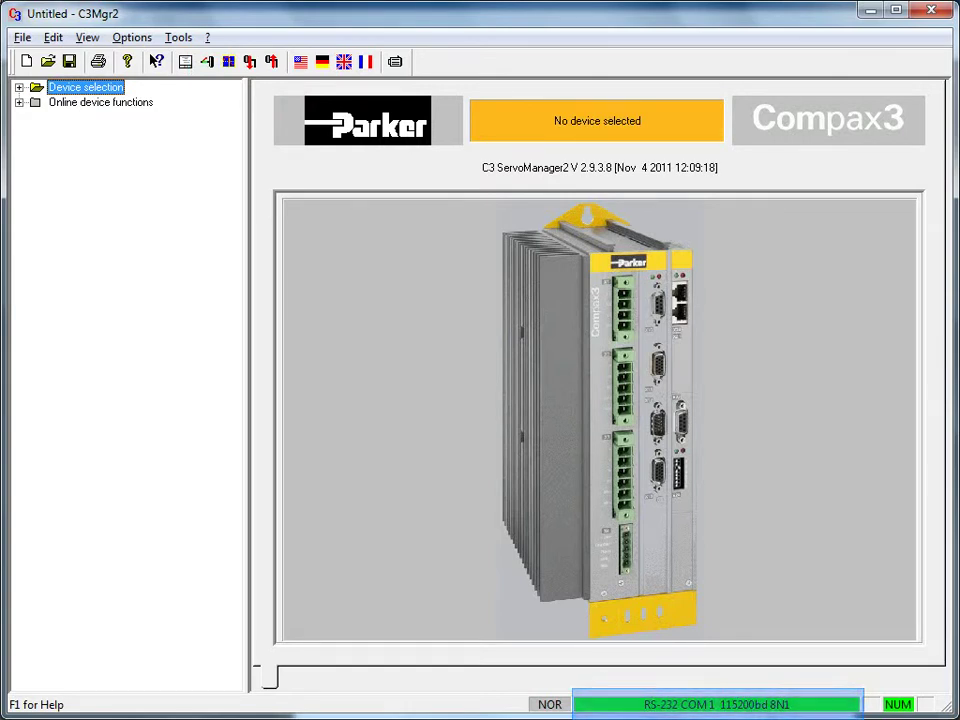
key(Right)
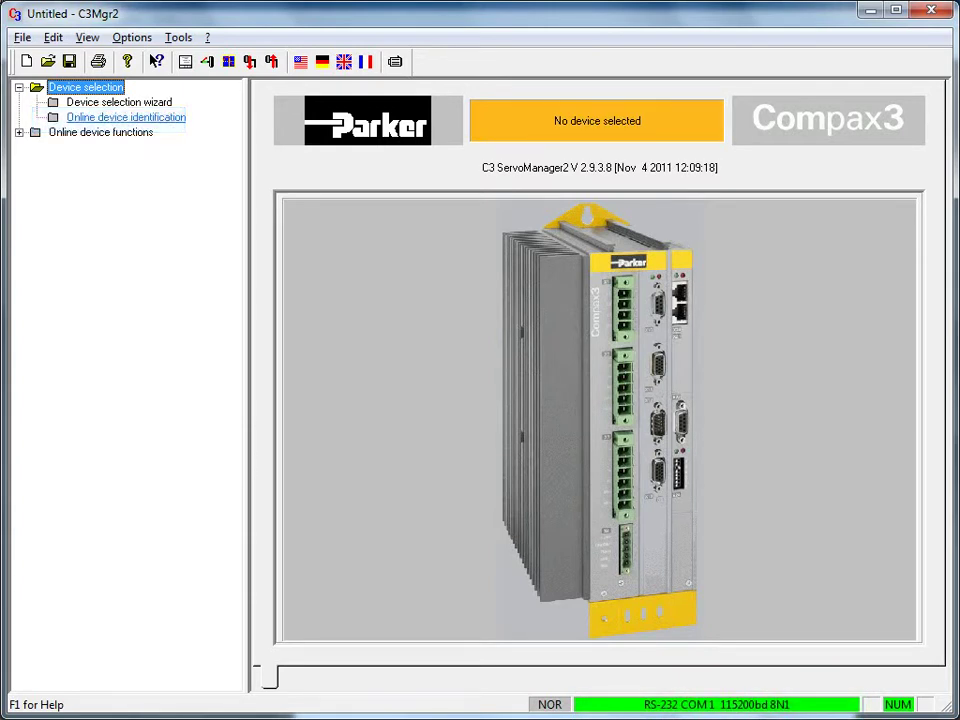
- Identify the connected drive online as C3 S063 V2 F12 I30 T40 M12 and review its details
click(126, 117)
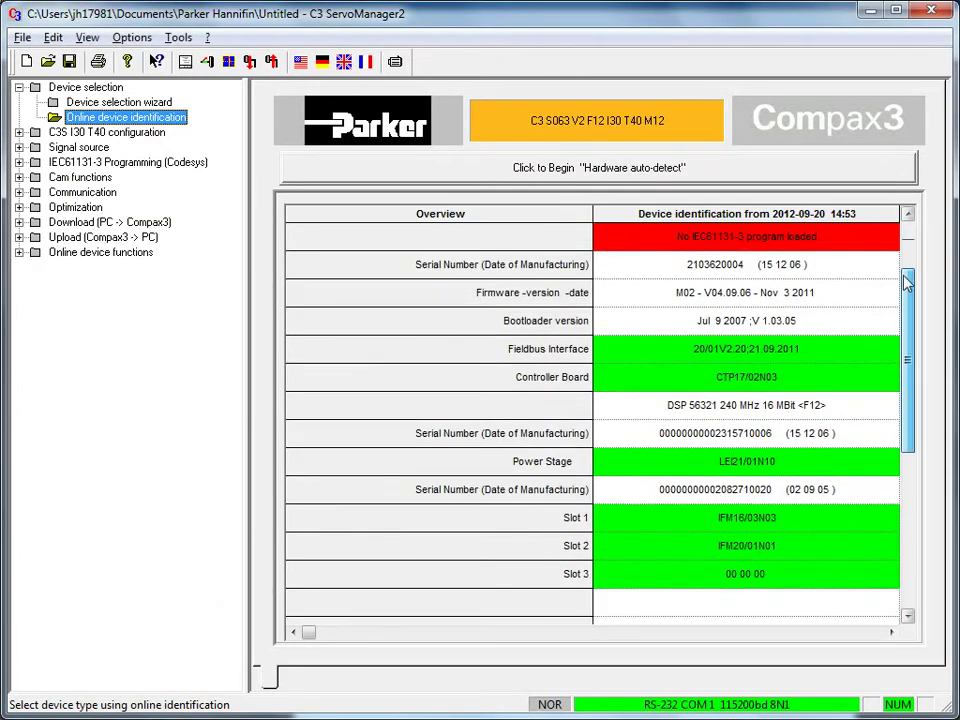
drag(906, 283, 880, 238)
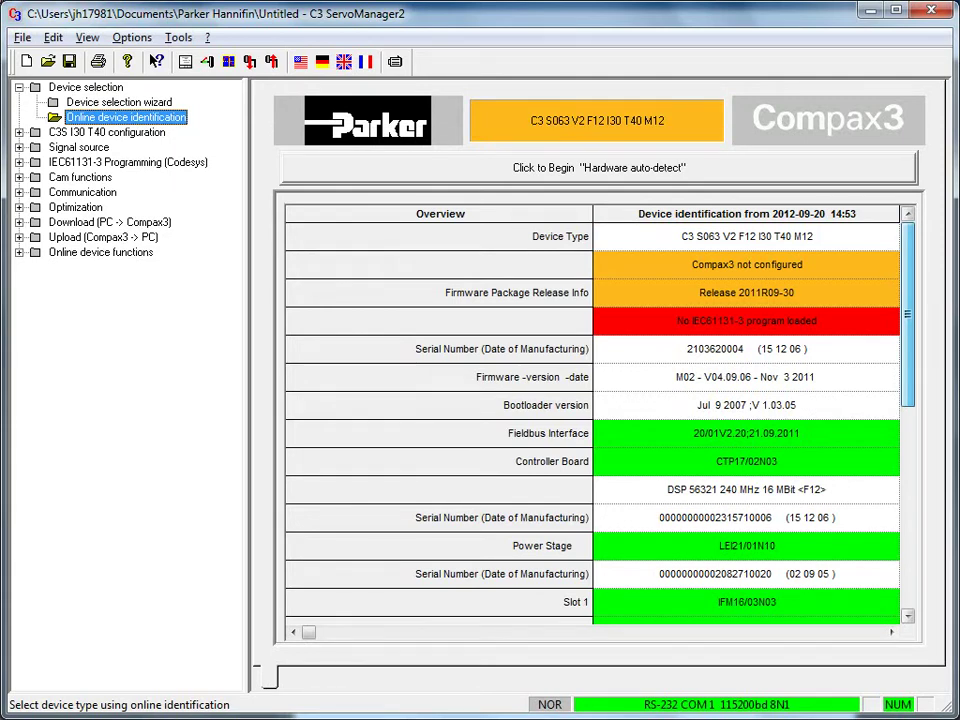
click(53, 37)
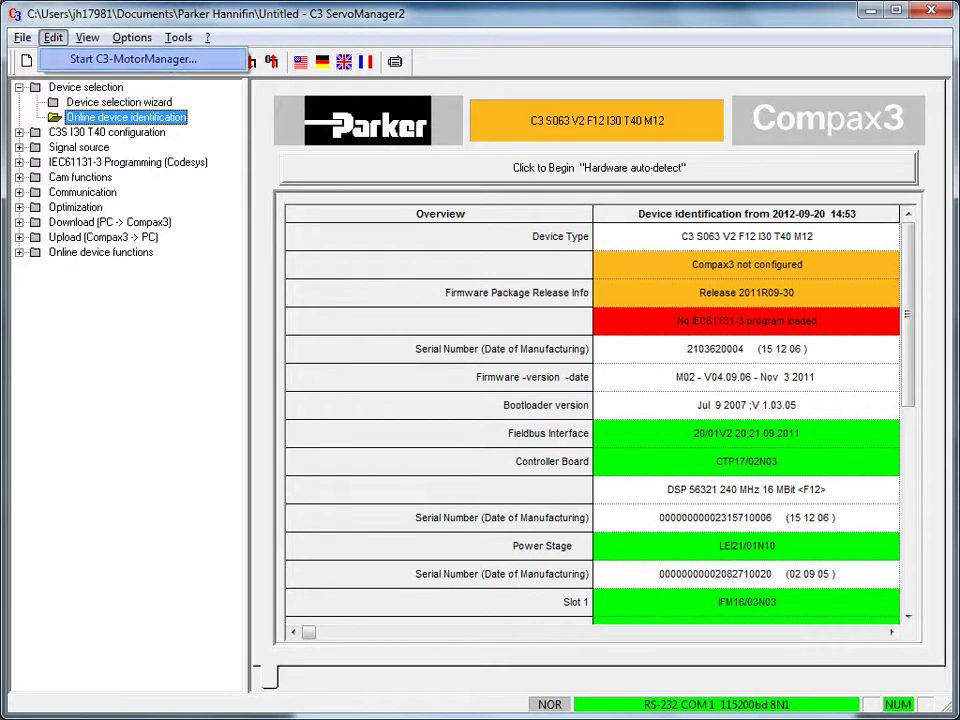
- Launch C3 MotorManager, reposition its window and browse the Motor library tree
click(133, 59)
drag(116, 80, 153, 146)
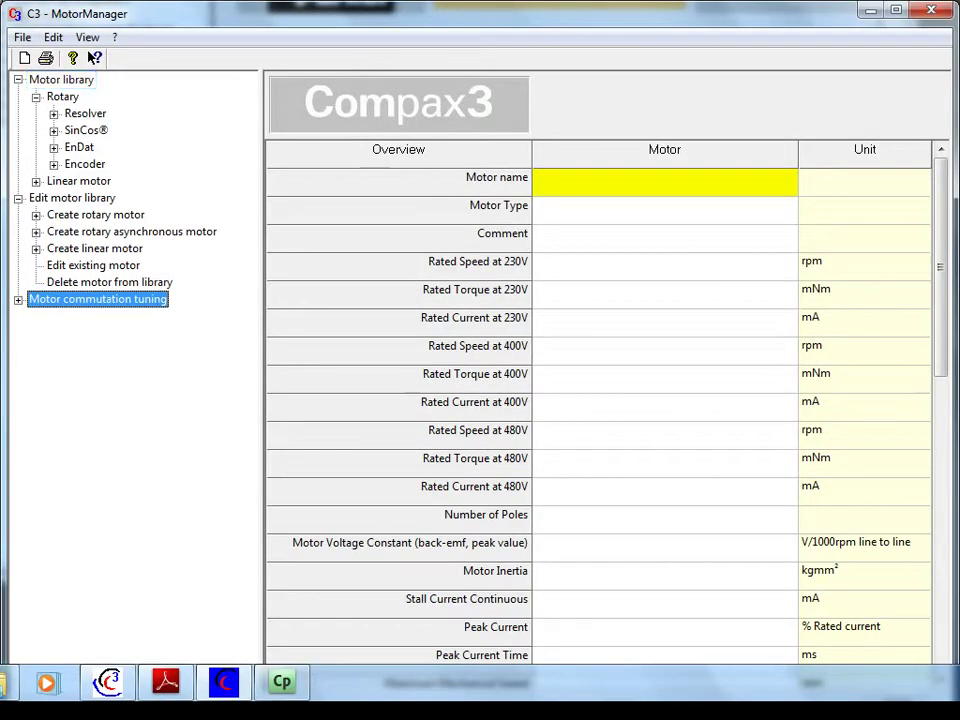
key(Left)
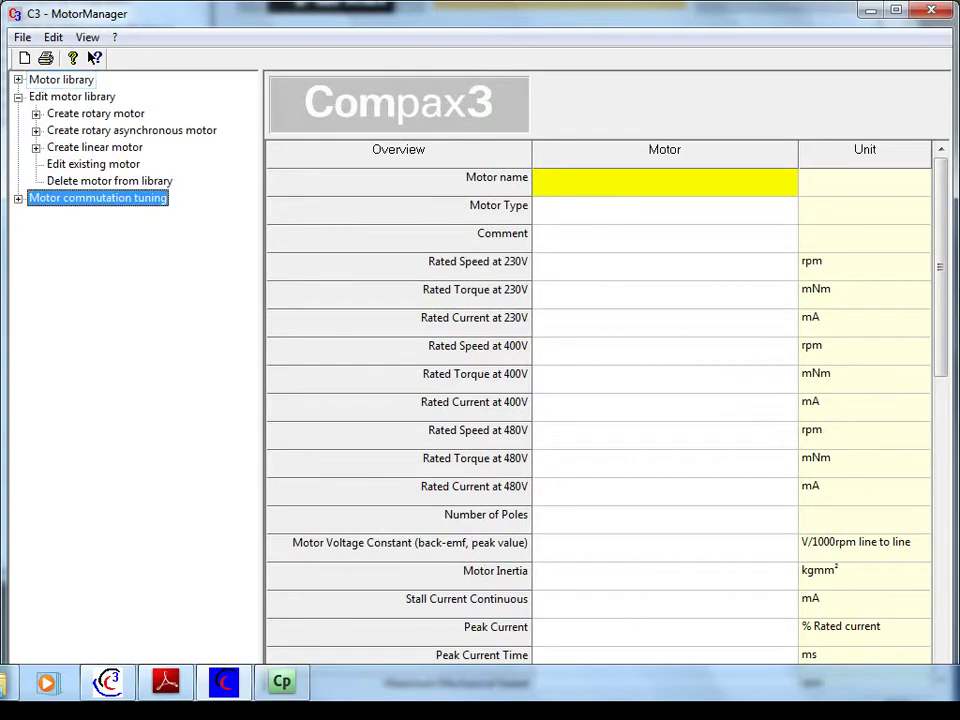
key(Right)
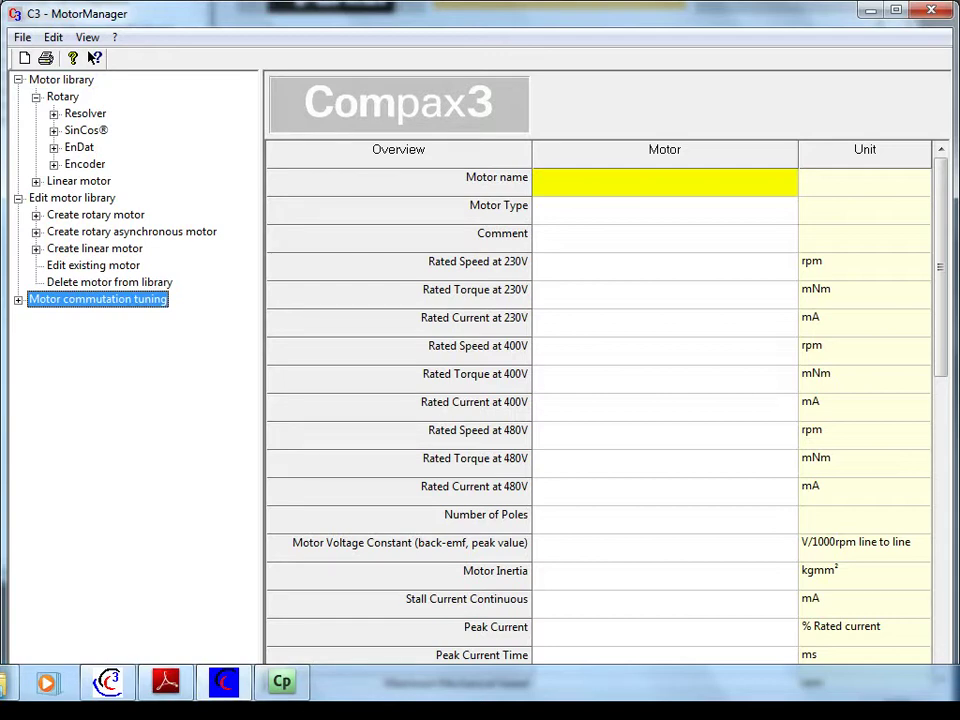
key(Down)
key(Left)
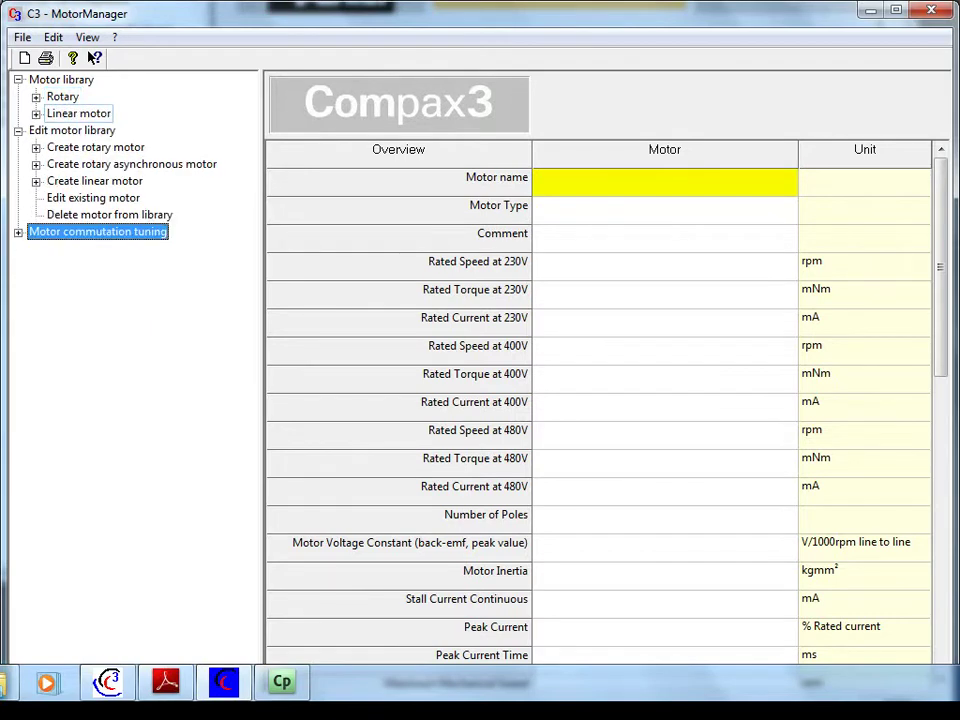
key(Down)
key(Up)
key(Up)
- Expand Linear motor > PARKER US motors and scroll through the motor list
key(Right)
key(Down)
key(Down)
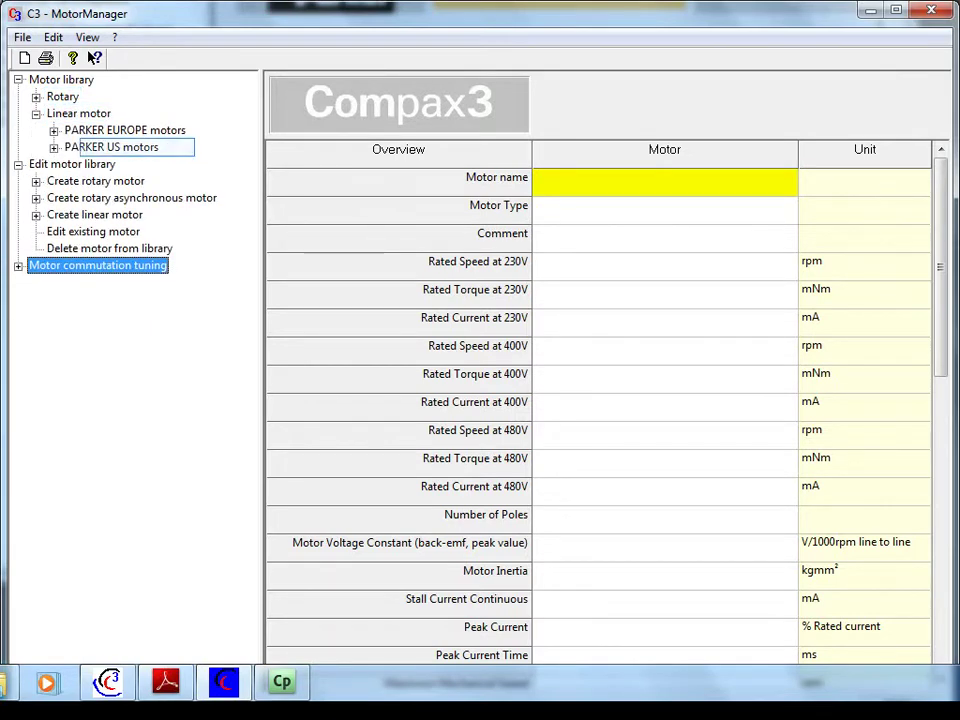
key(Right)
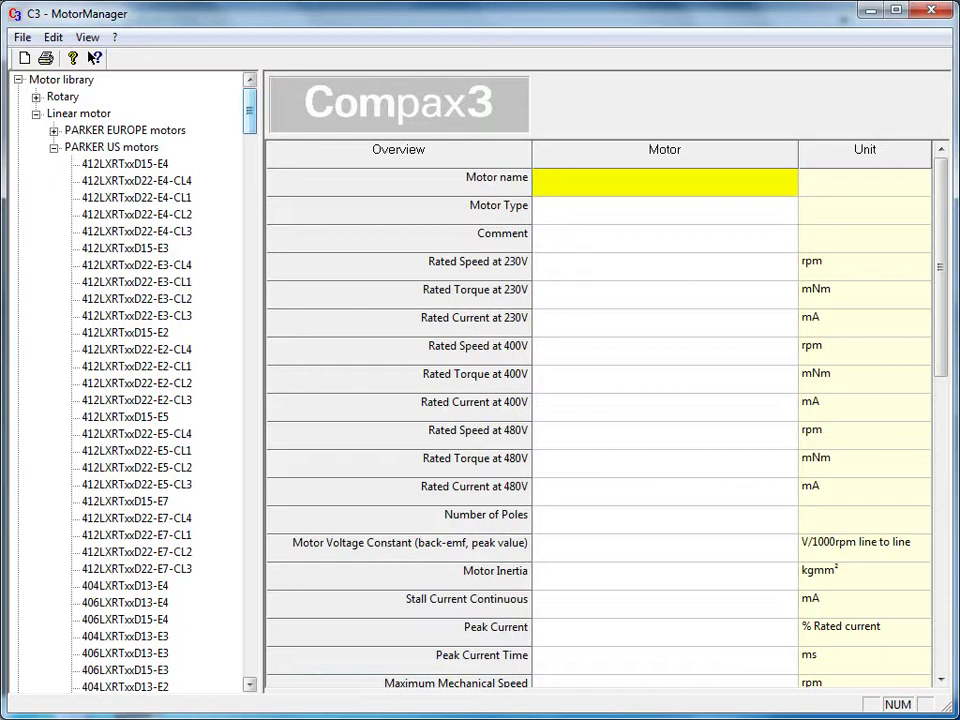
drag(256, 112, 257, 152)
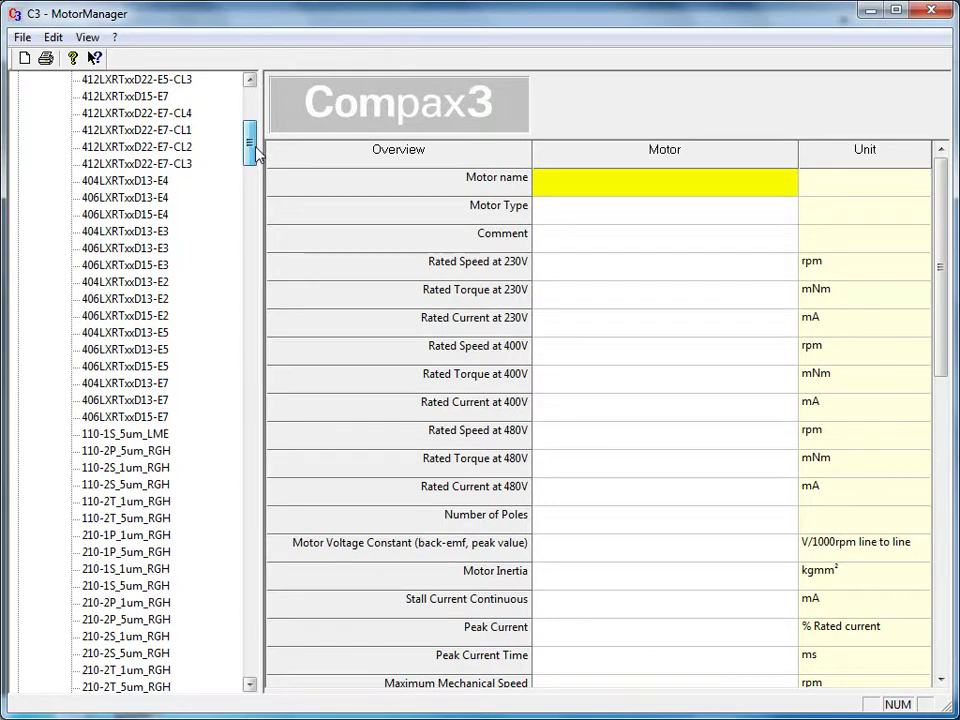
drag(256, 152, 256, 175)
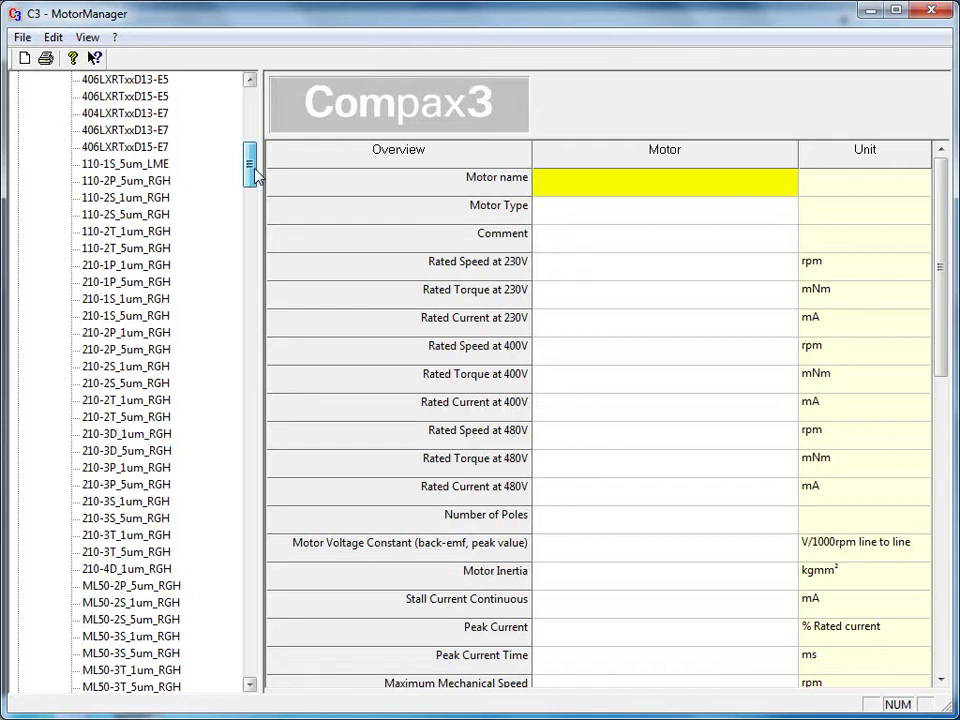
drag(256, 176, 256, 181)
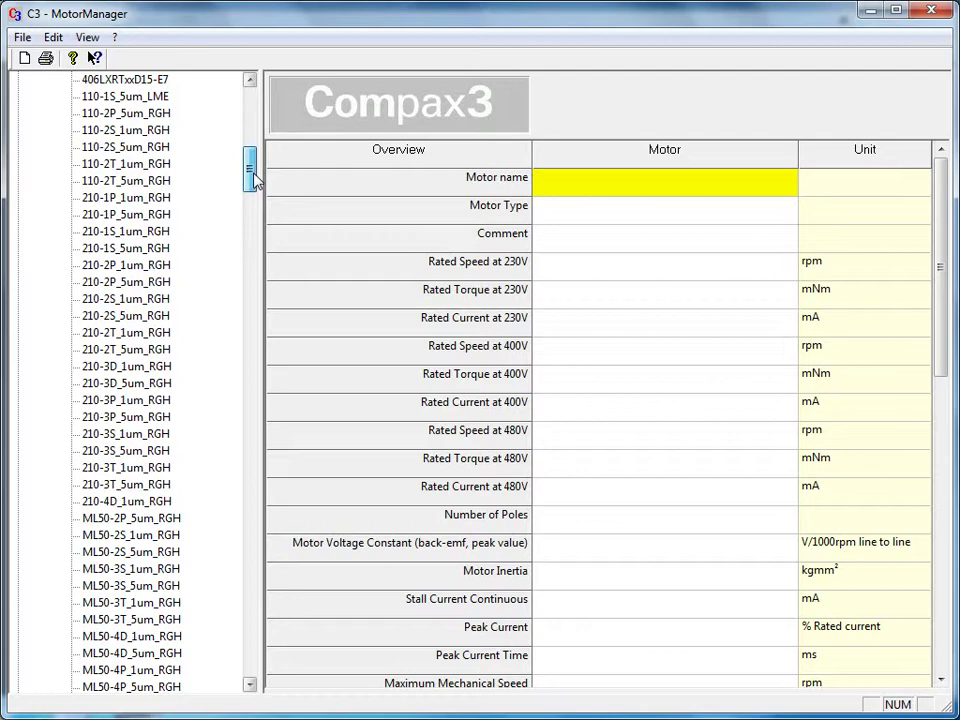
drag(256, 180, 250, 375)
- Select the 210-3S_5um_LME linear motor, review its data and show its context menu
click(125, 500)
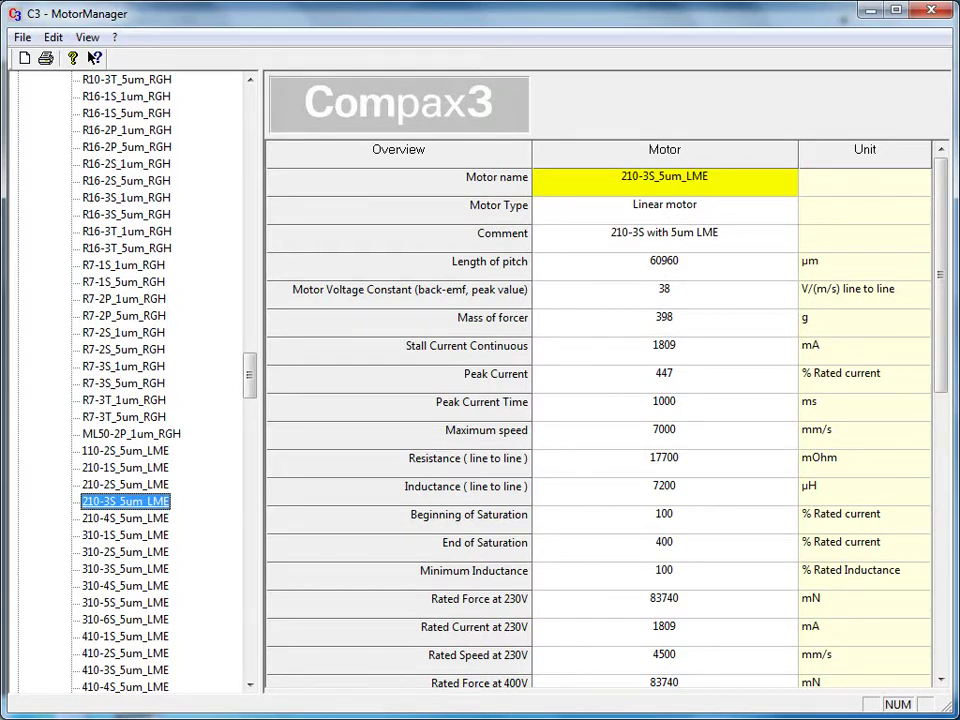
drag(943, 175, 933, 258)
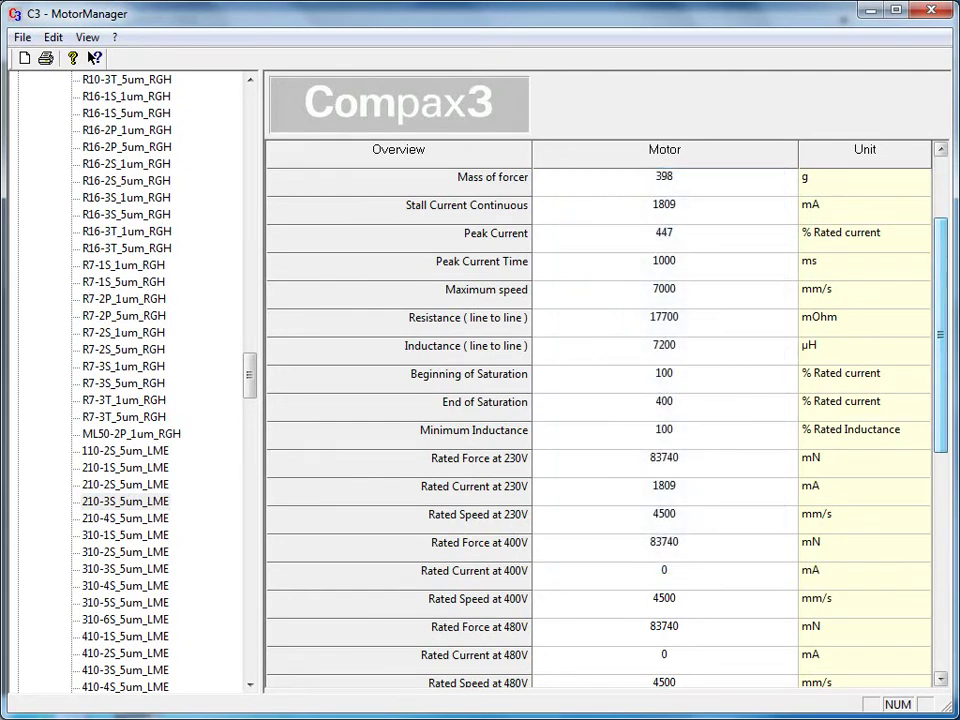
click(125, 501)
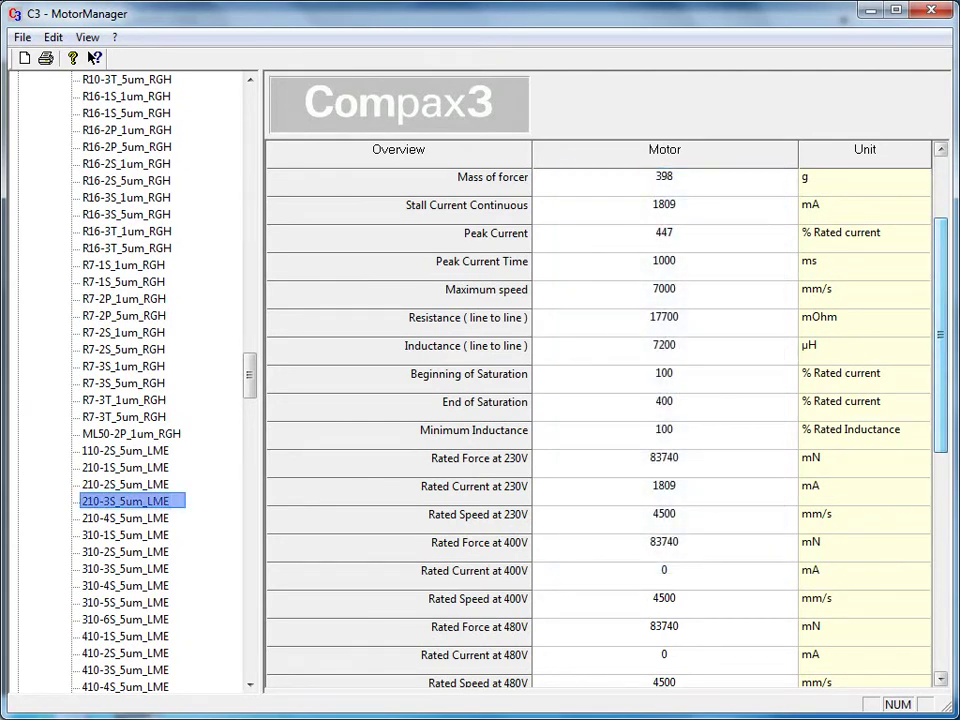
right_click(137, 501)
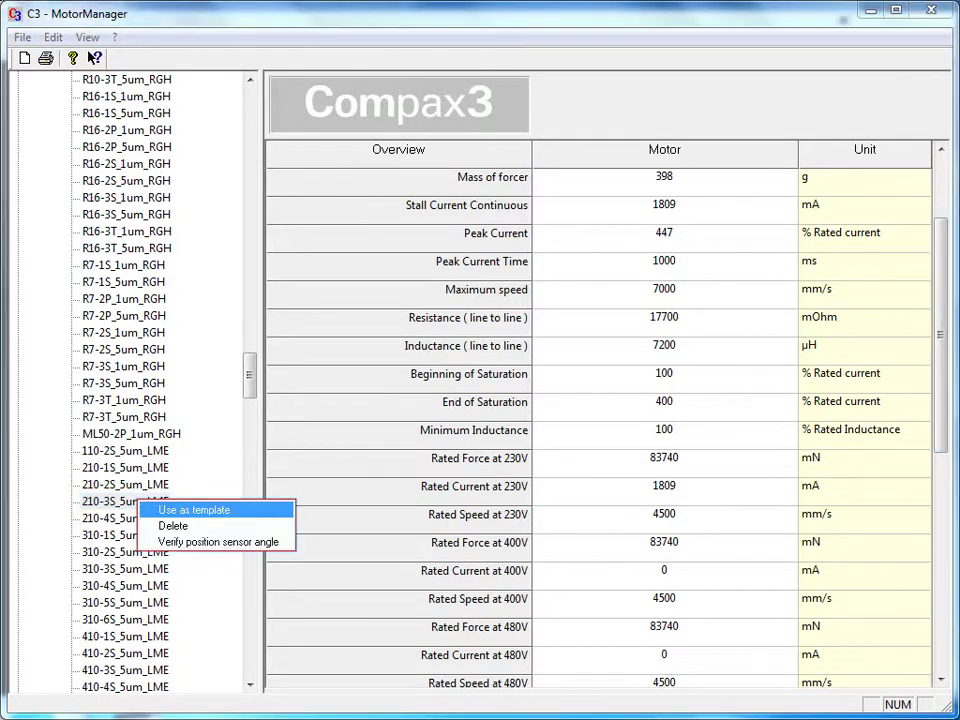
- Create a new motor from the 210-3S_5um_LME template and name it 'X axis'
click(194, 510)
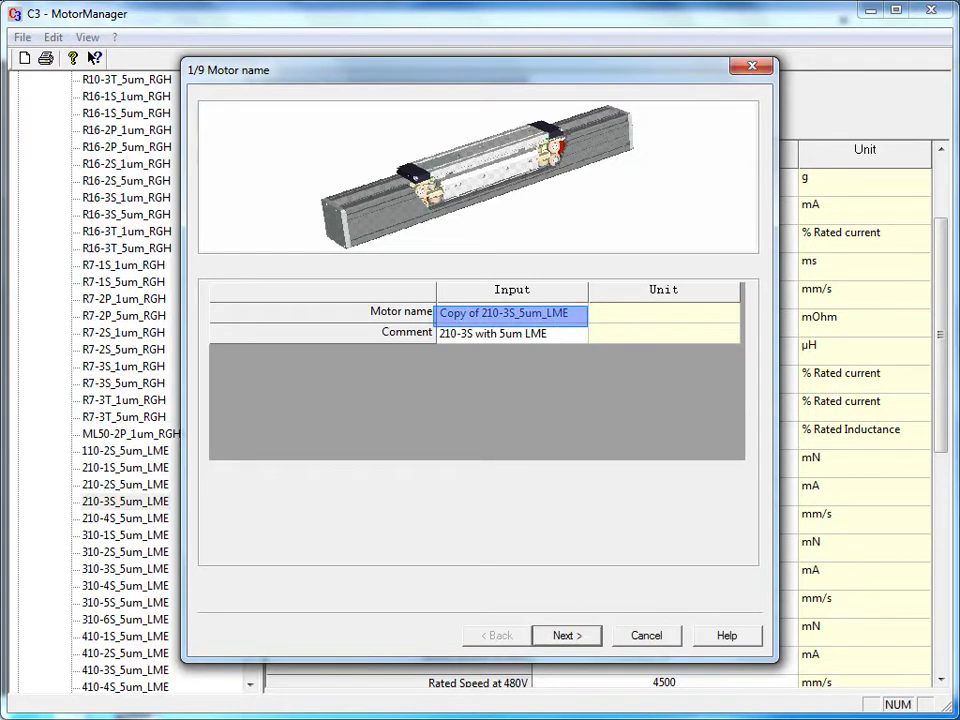
key(End)
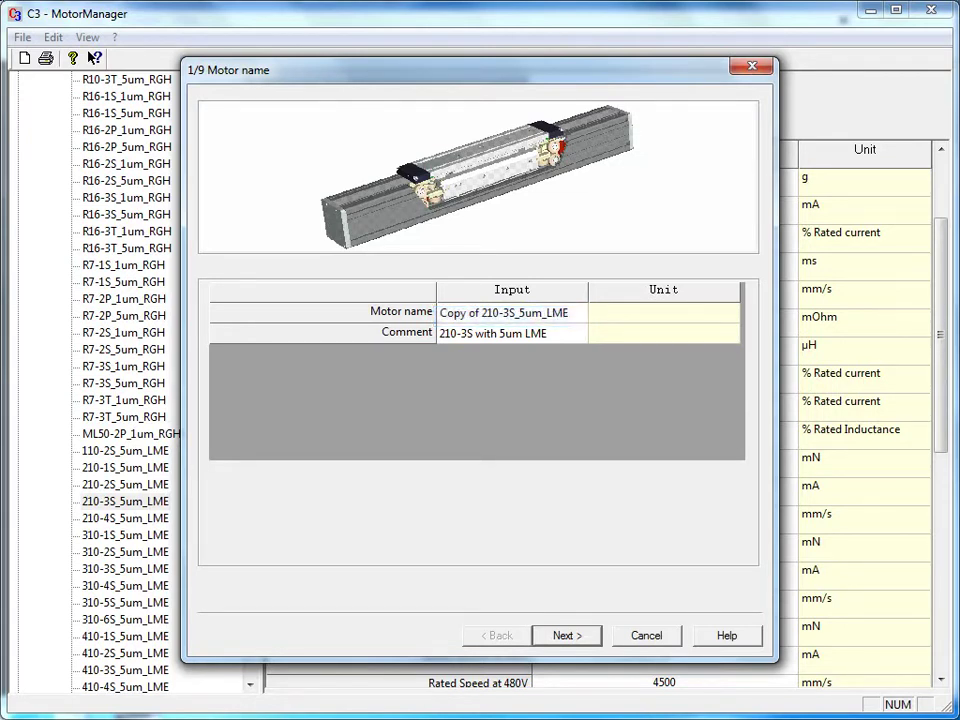
click(571, 312)
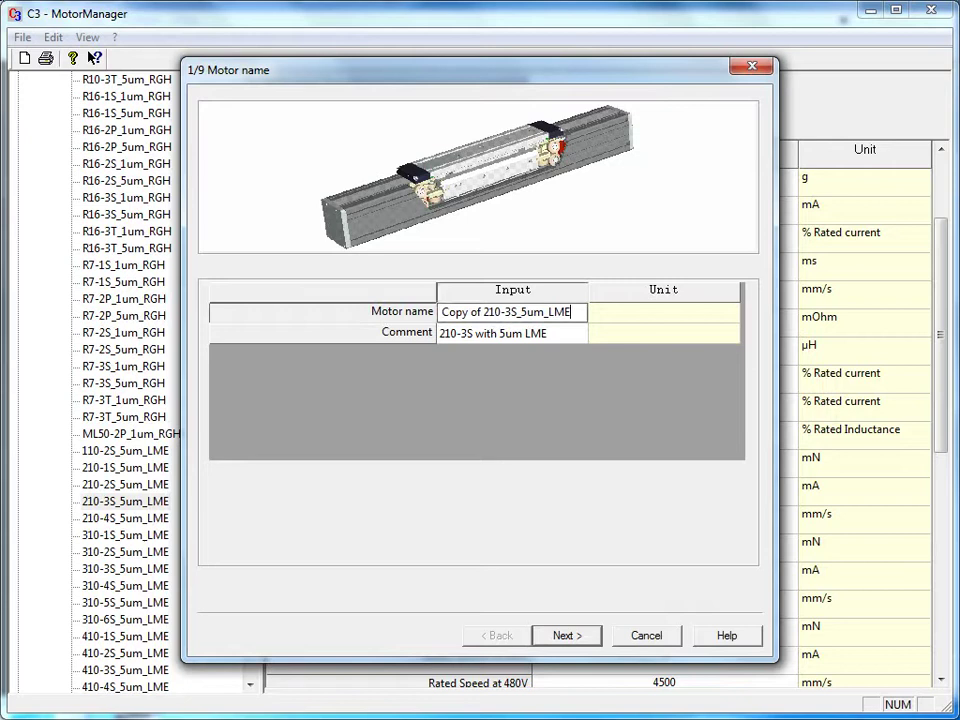
key(shift+Home)
text(X axis)
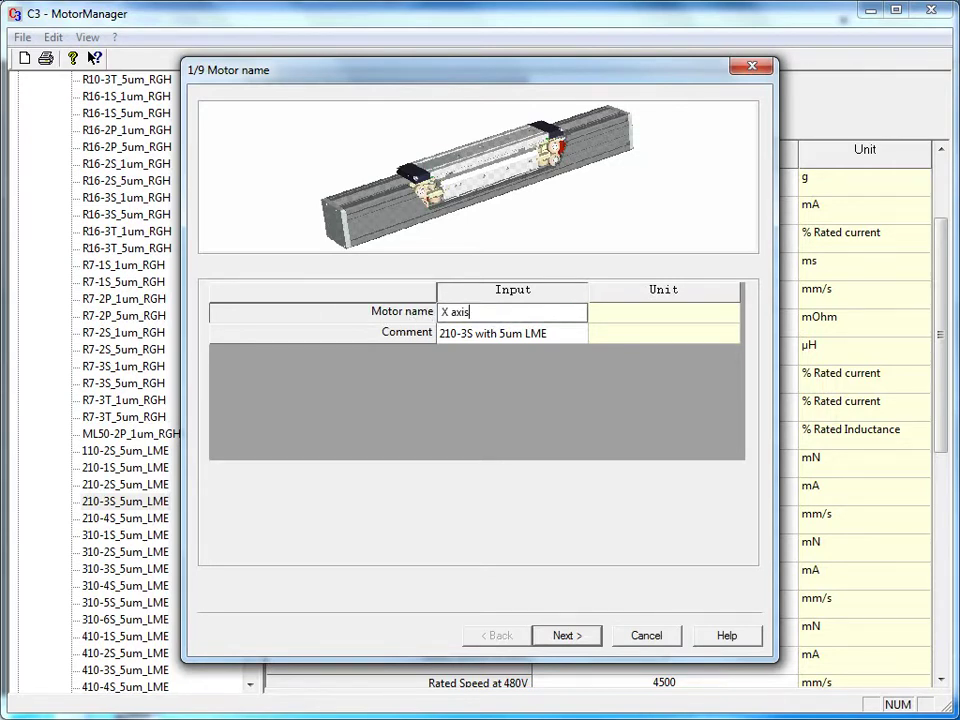
key(Return)
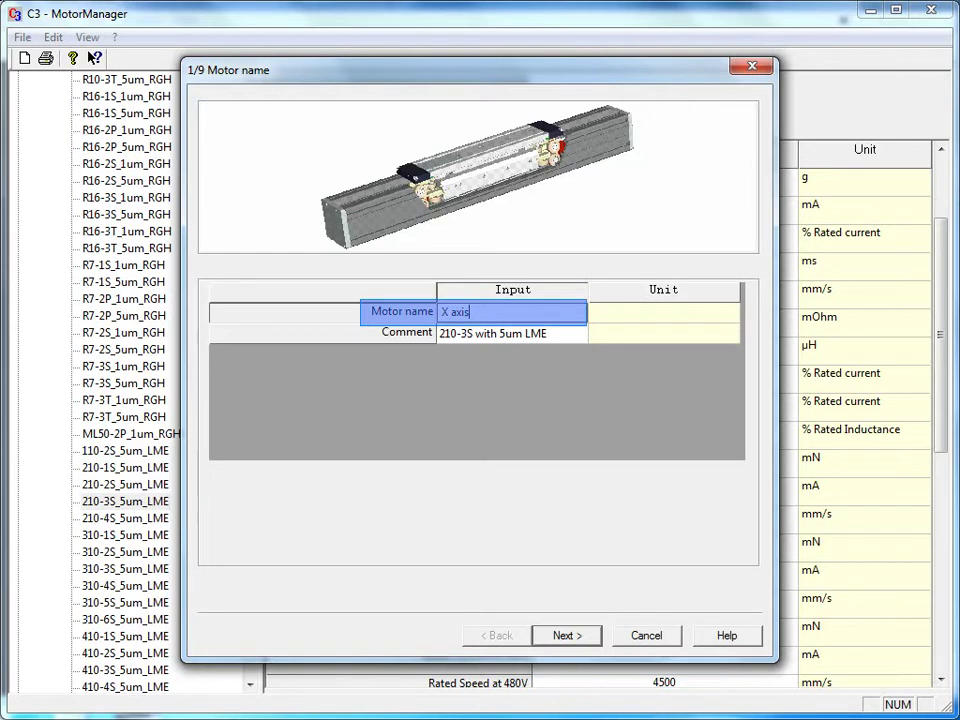
- Keep the comment '210-3S with 5um LME' and advance to the identification data page
click(512, 312)
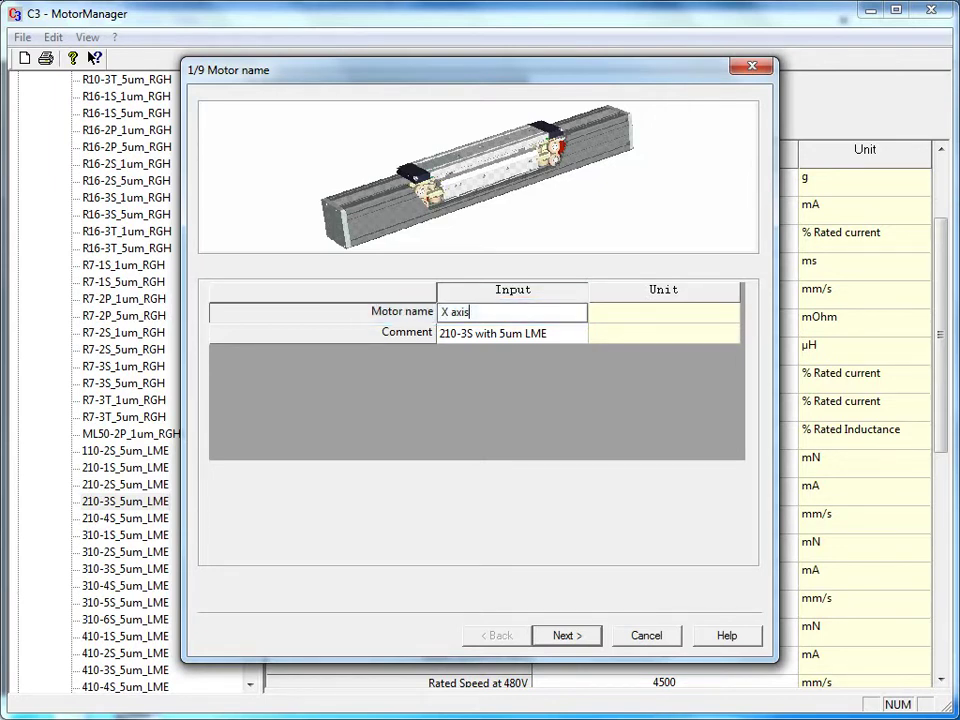
click(512, 333)
key(Return)
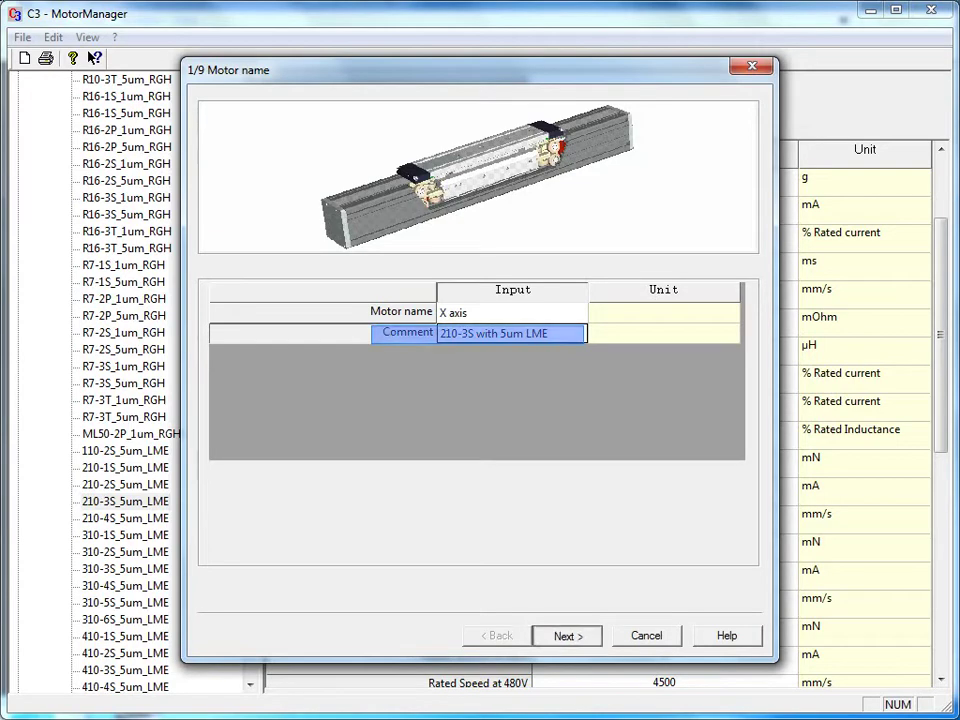
key(Return)
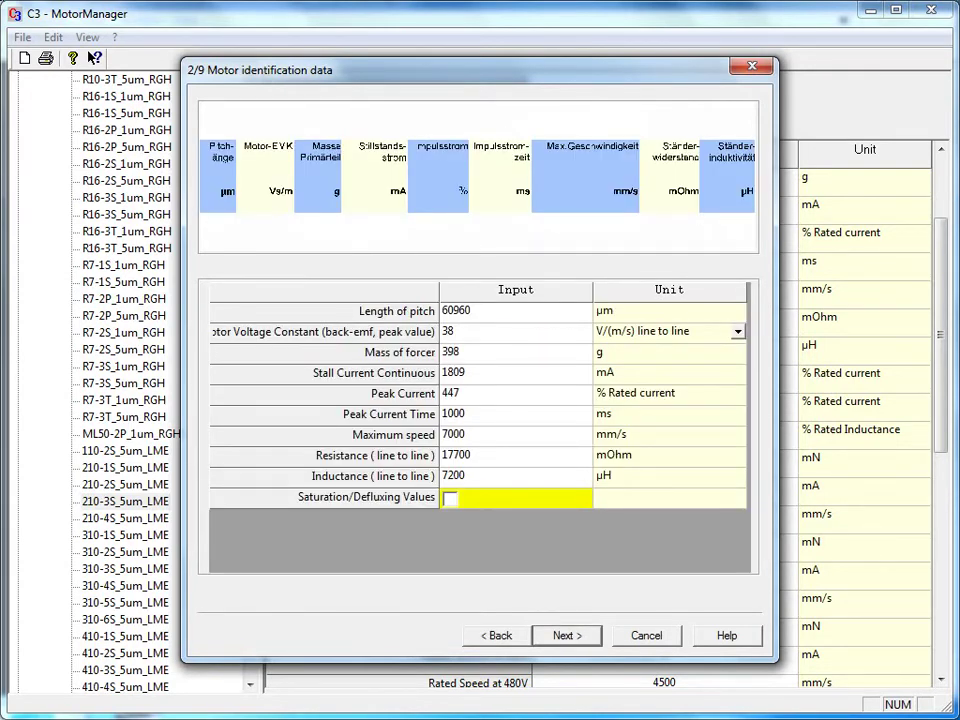
- Maximize the wizard to review pitch 60960 µm, 17700 mOhm resistance and 7200 µH inductance
key(super+Up)
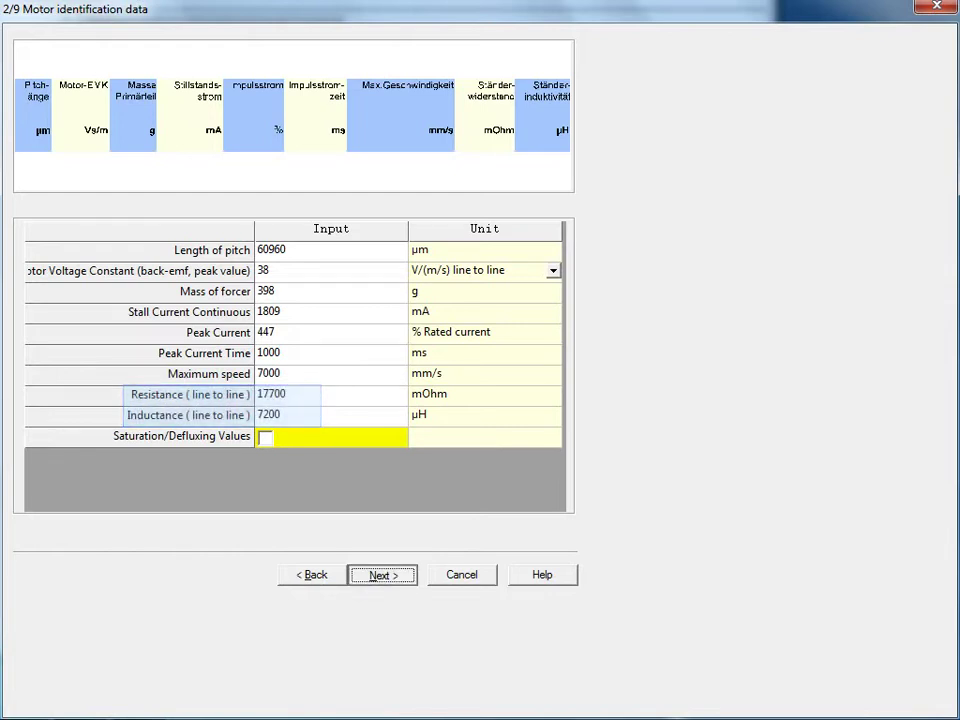
- Step past the 230V AC values (83740 mN, 1809 mA, 4500 mm/s) and 400V AC to 480V AC
key(Return)
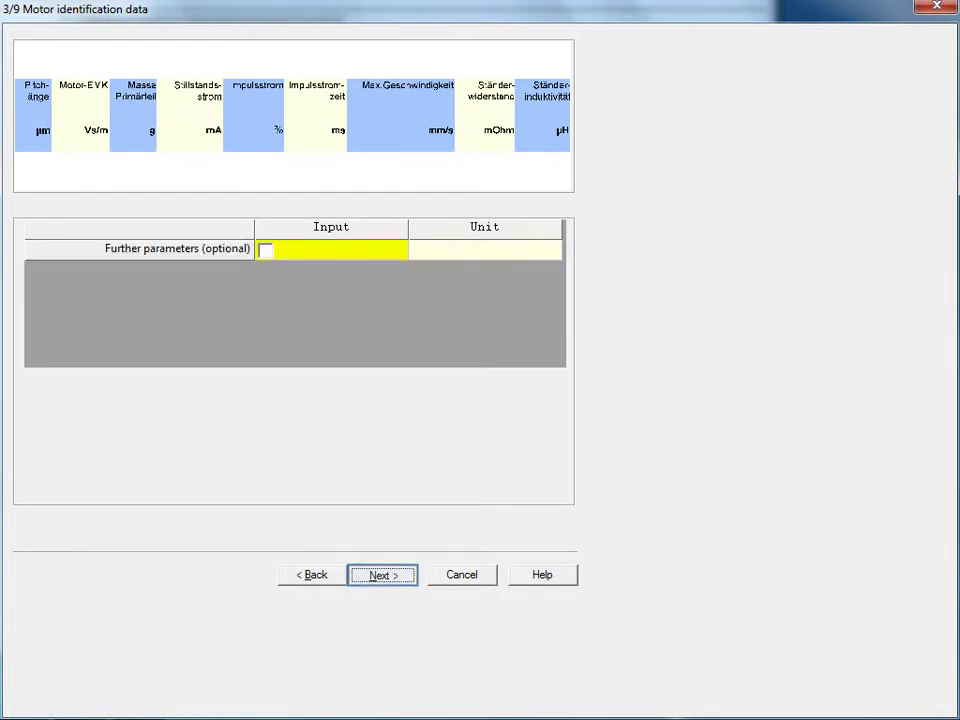
key(Return)
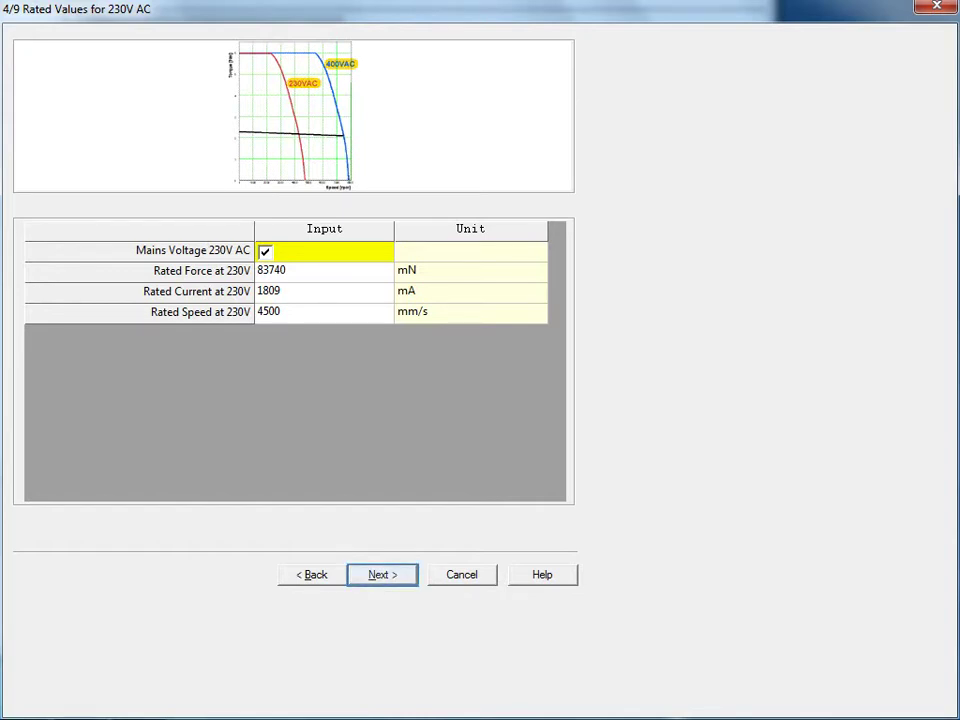
click(382, 574)
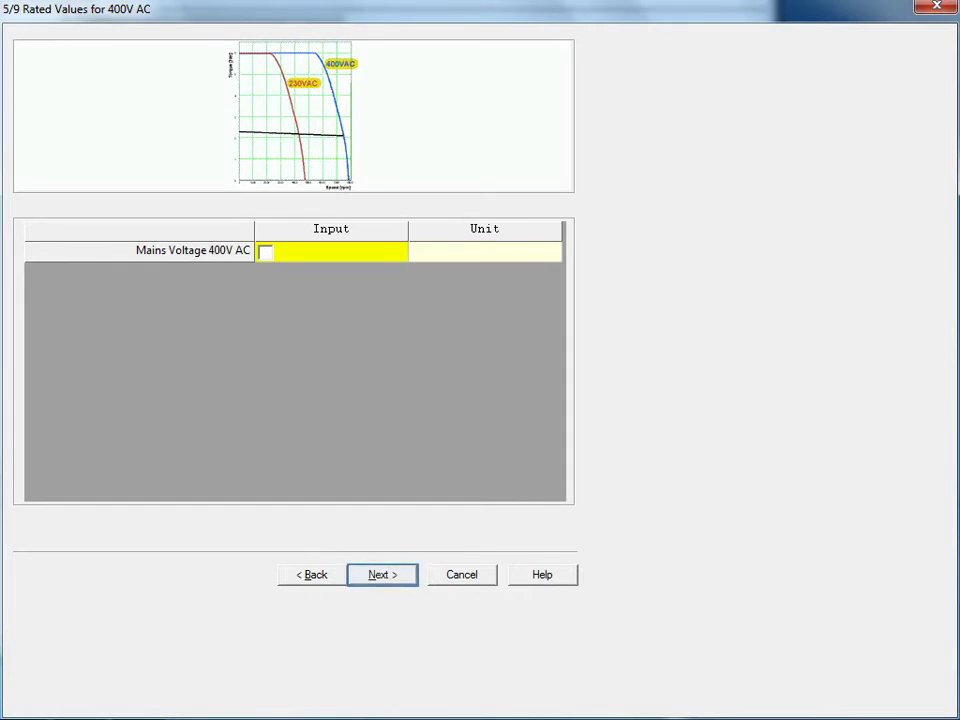
key(Return)
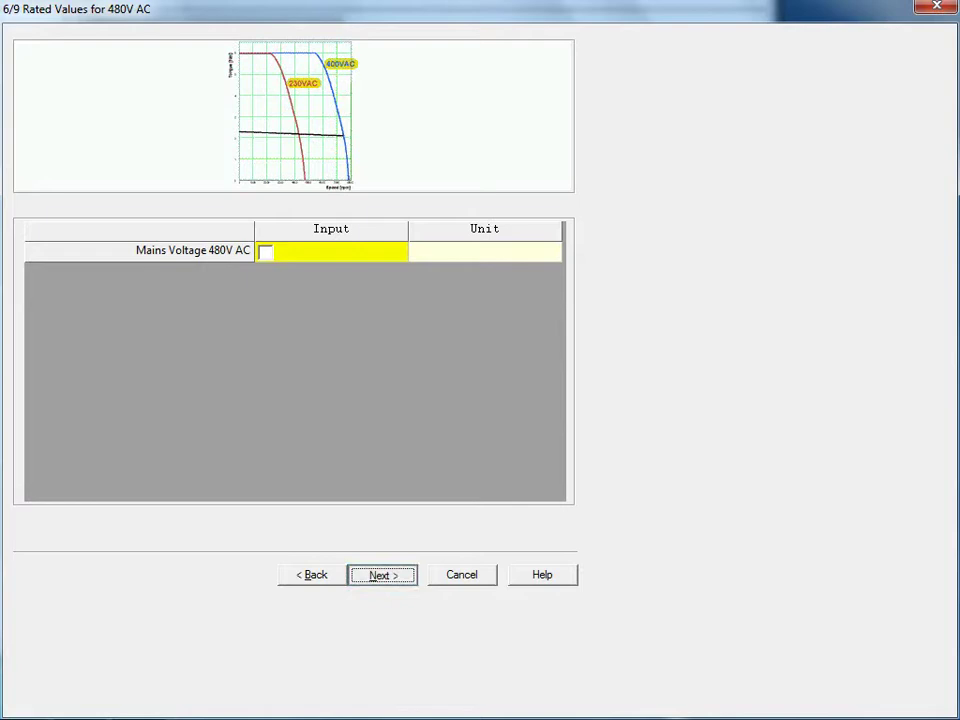
- Keep overtemperature monitoring at 258 s, PTC, temperature switch on, and reach the Motor Brake page
key(Return)
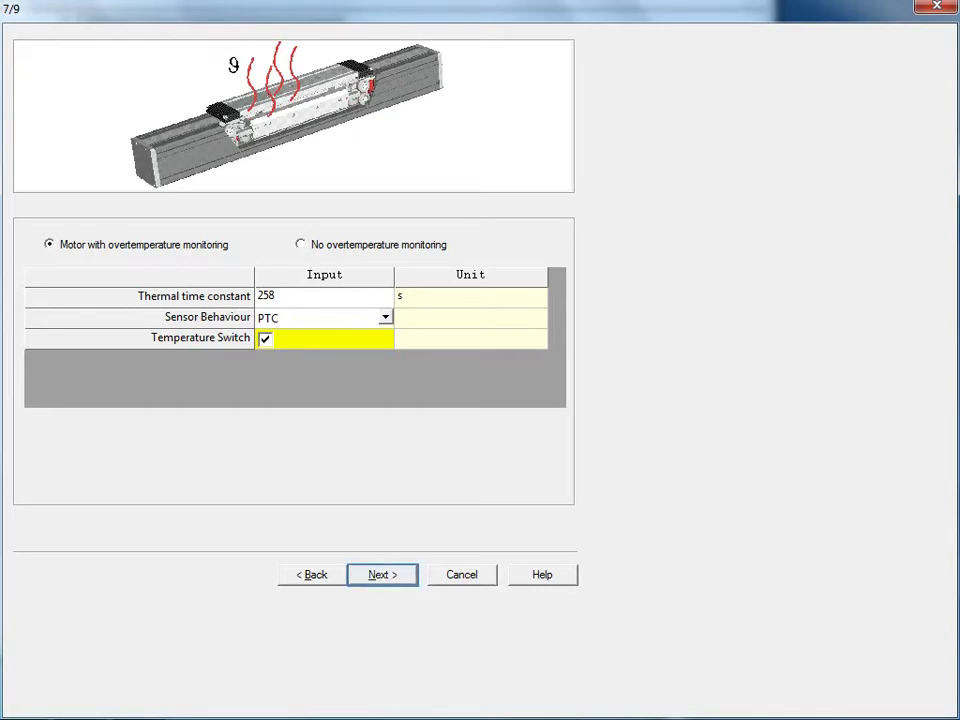
key(Return)
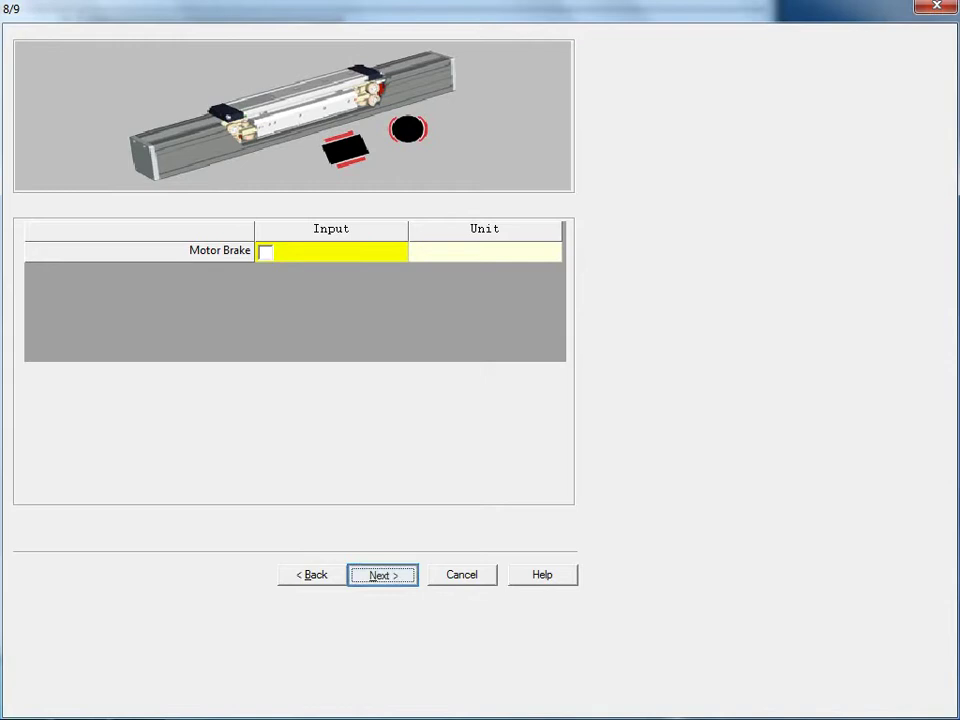
- Leave the brake off and edit the 20.000 µm encoder resolution on the Feedback system page
key(Return)
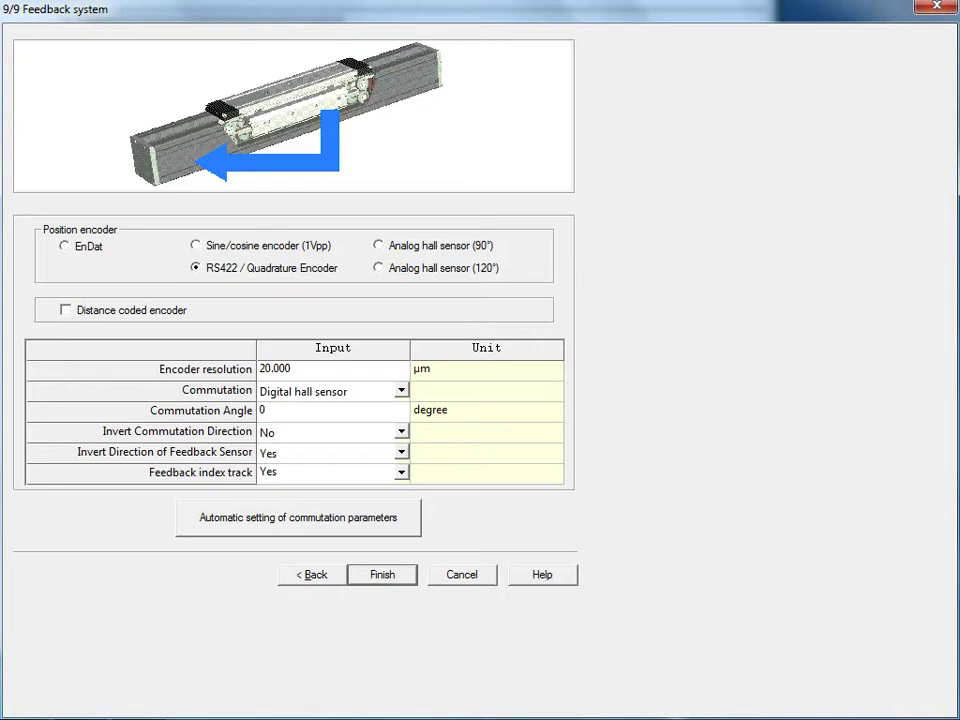
click(301, 369)
click(301, 369)
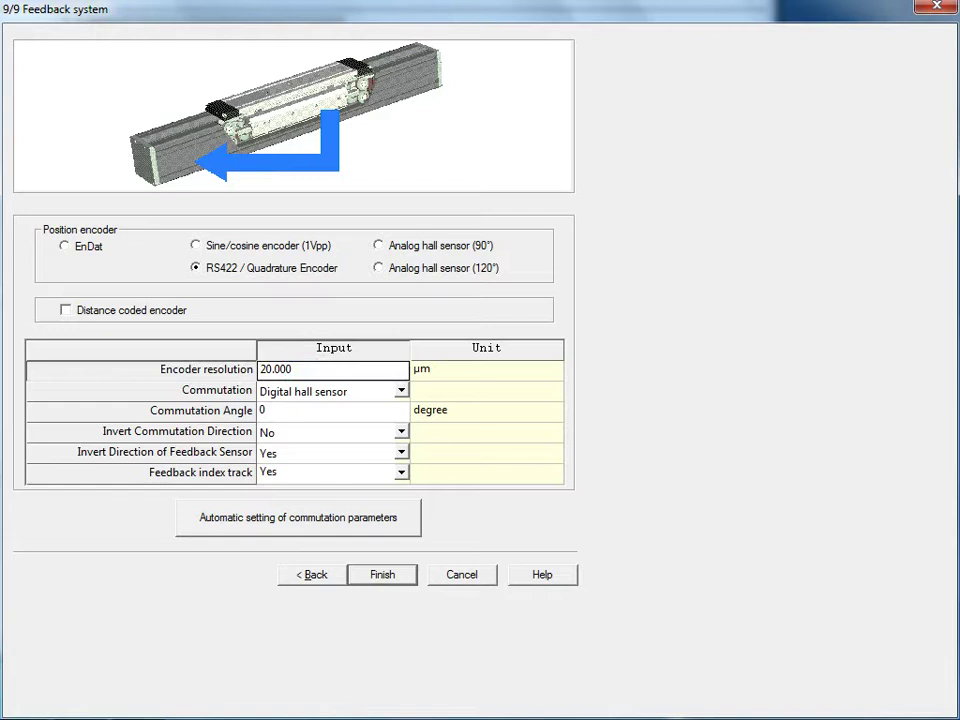
click(349, 390)
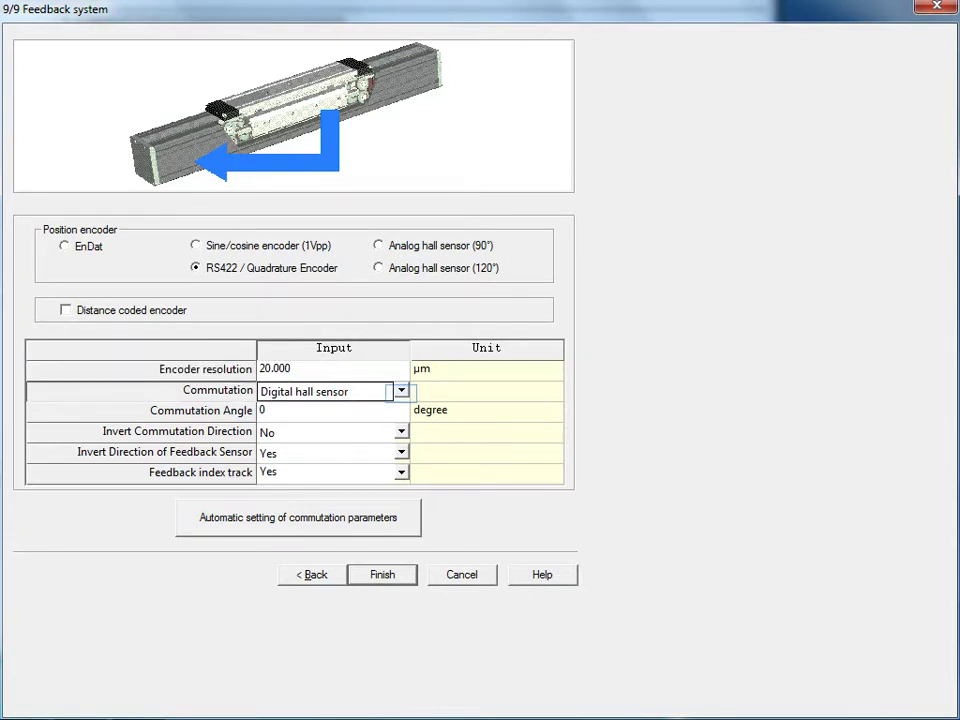
click(349, 391)
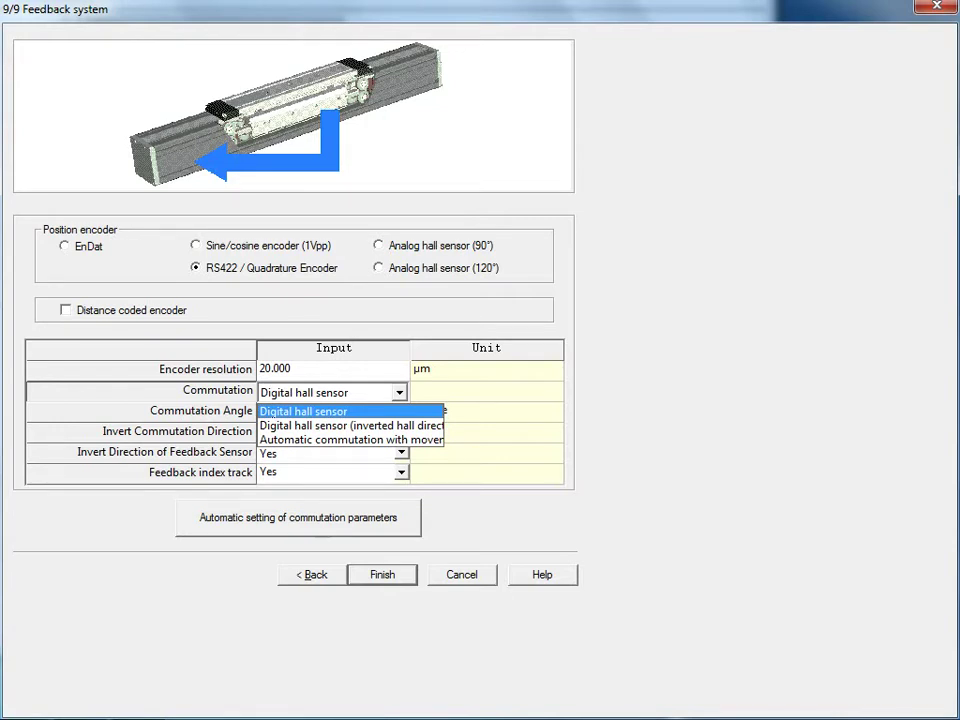
key(Return)
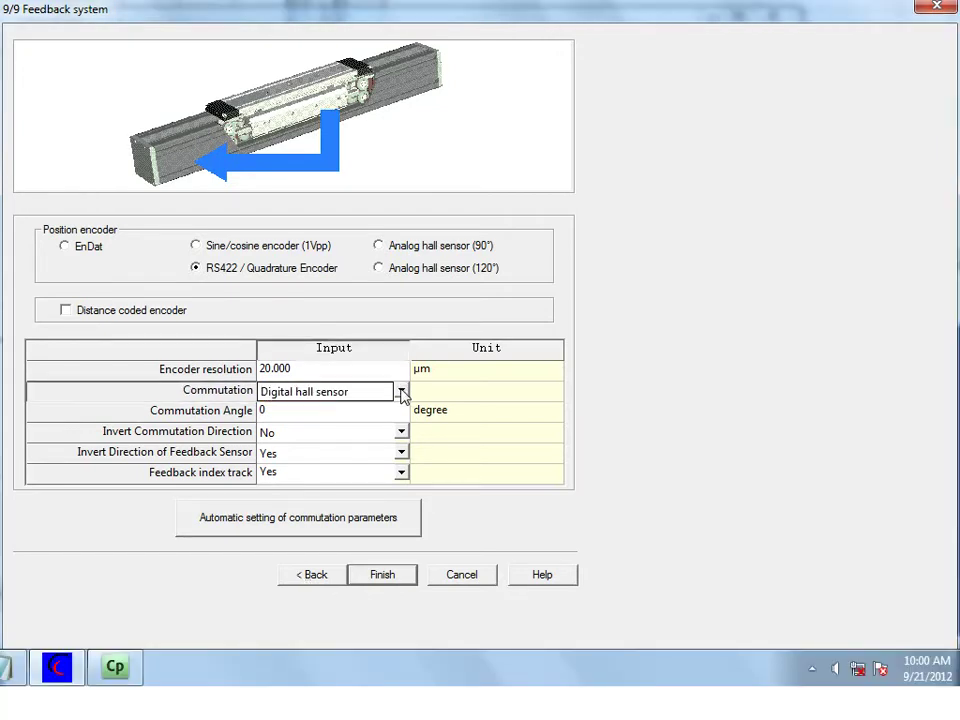
click(401, 392)
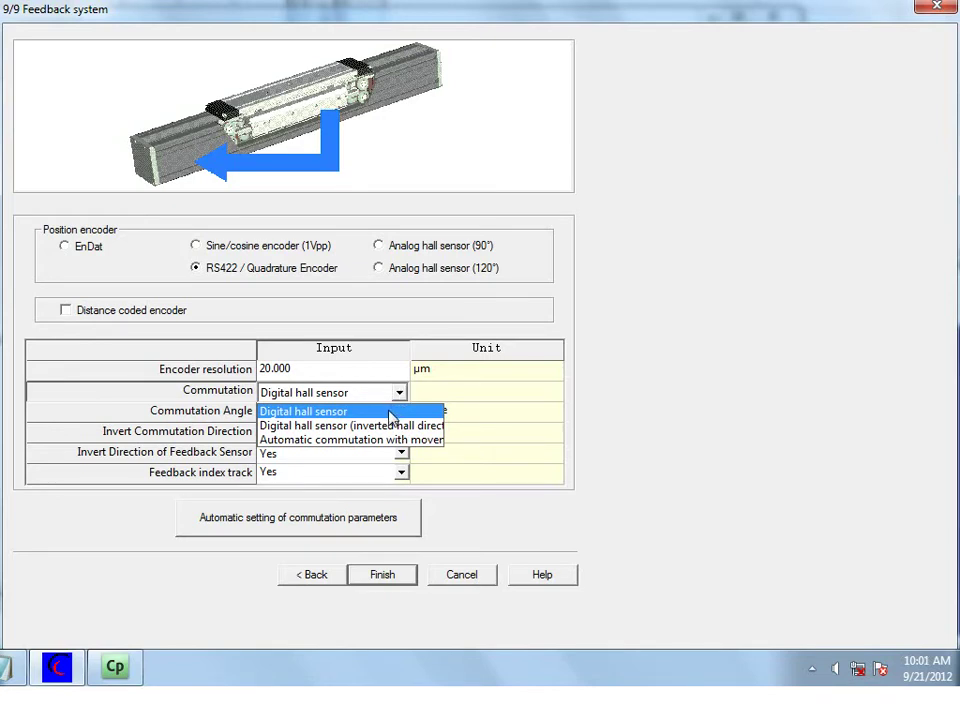
click(390, 413)
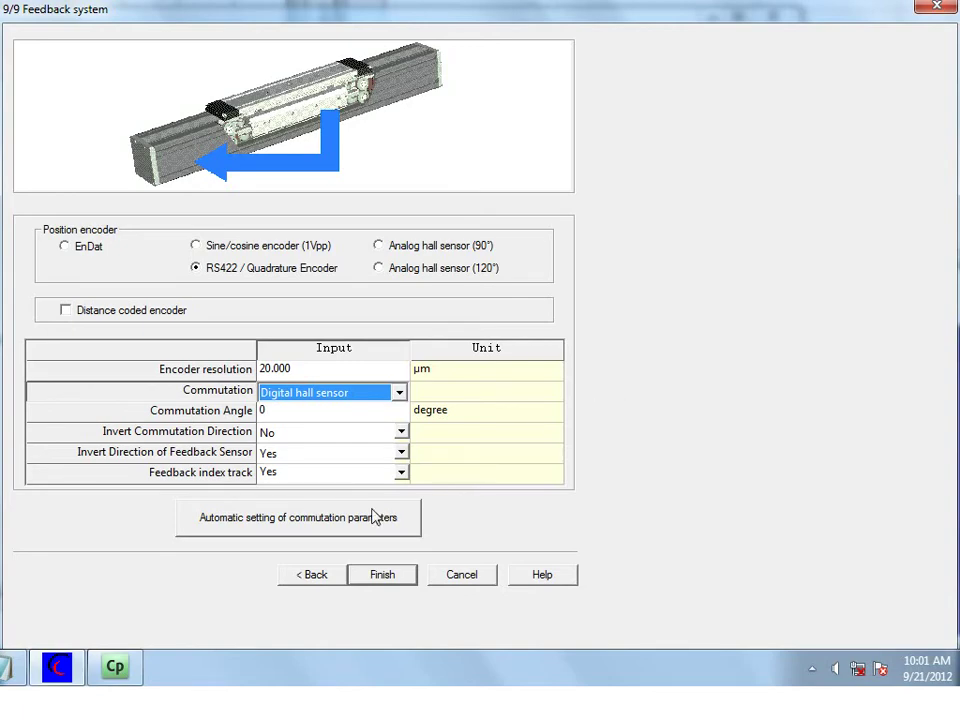
- Start automatic commutation learning, dismissing the cabling and unsaved-project notices, with limited traversing range off
click(310, 527)
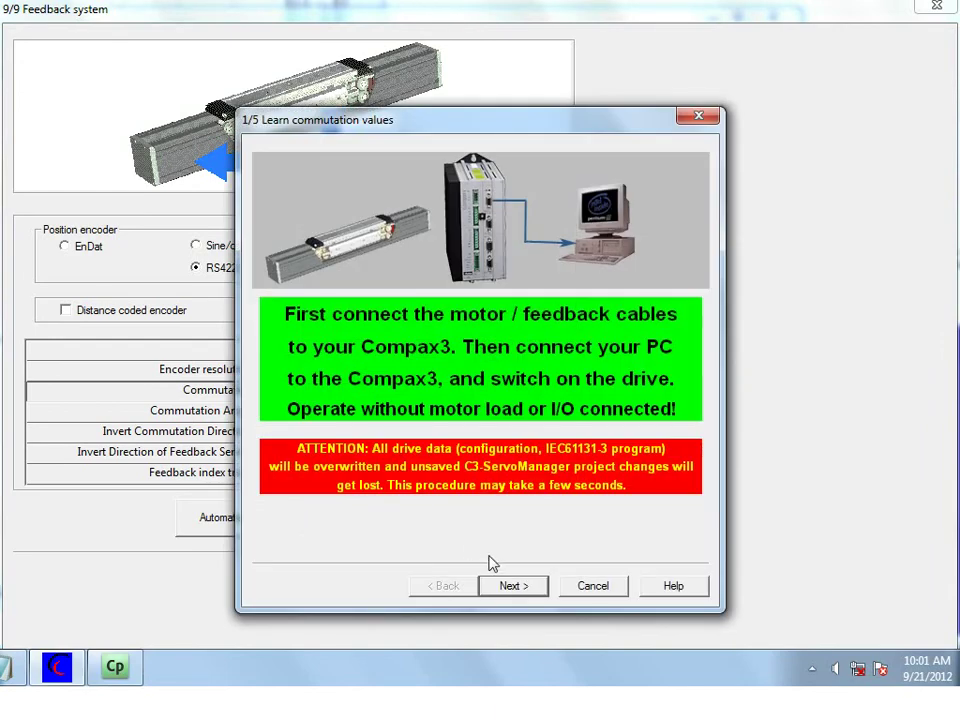
click(507, 586)
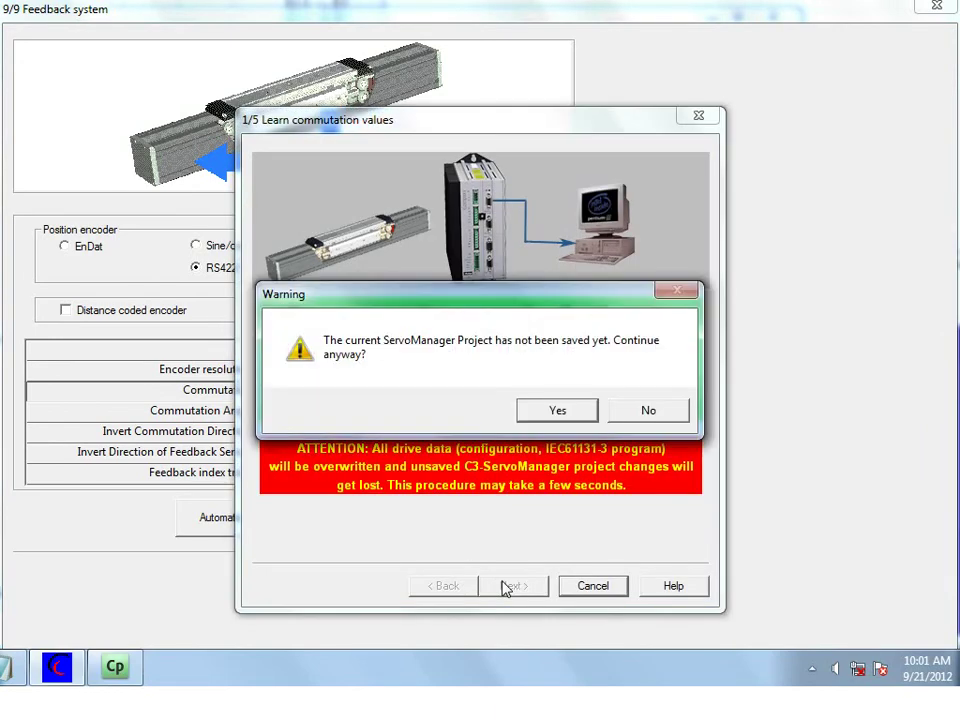
click(553, 411)
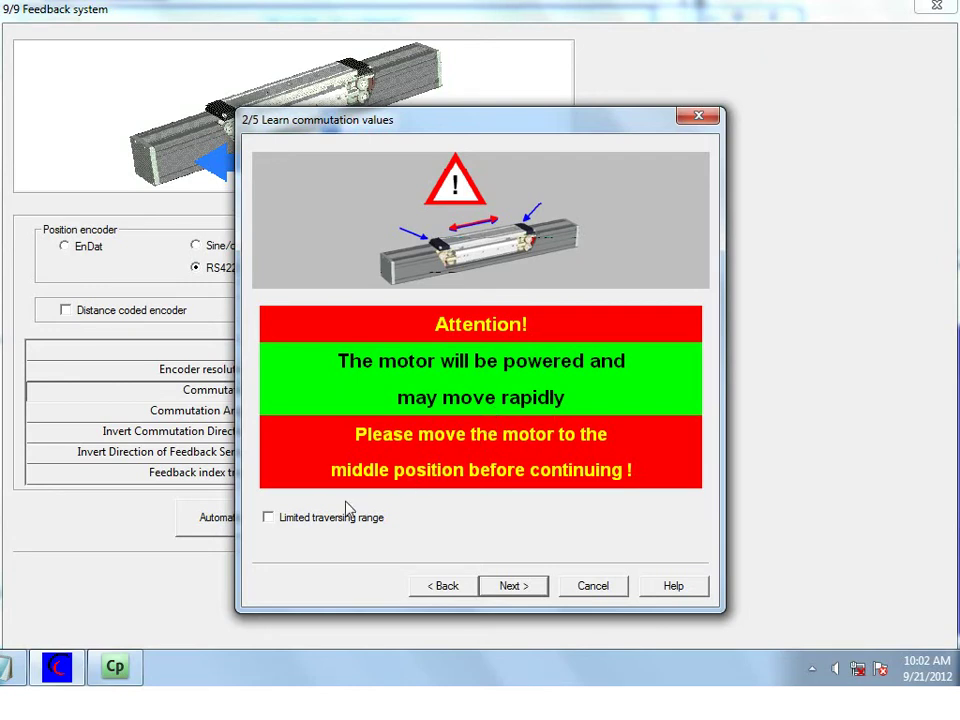
click(306, 525)
click(295, 525)
- Confirm the positive direction and accept the detected 13° angle, standard hall direction, inverted feedback sensor
mouse_move(347, 527)
click(517, 590)
click(514, 586)
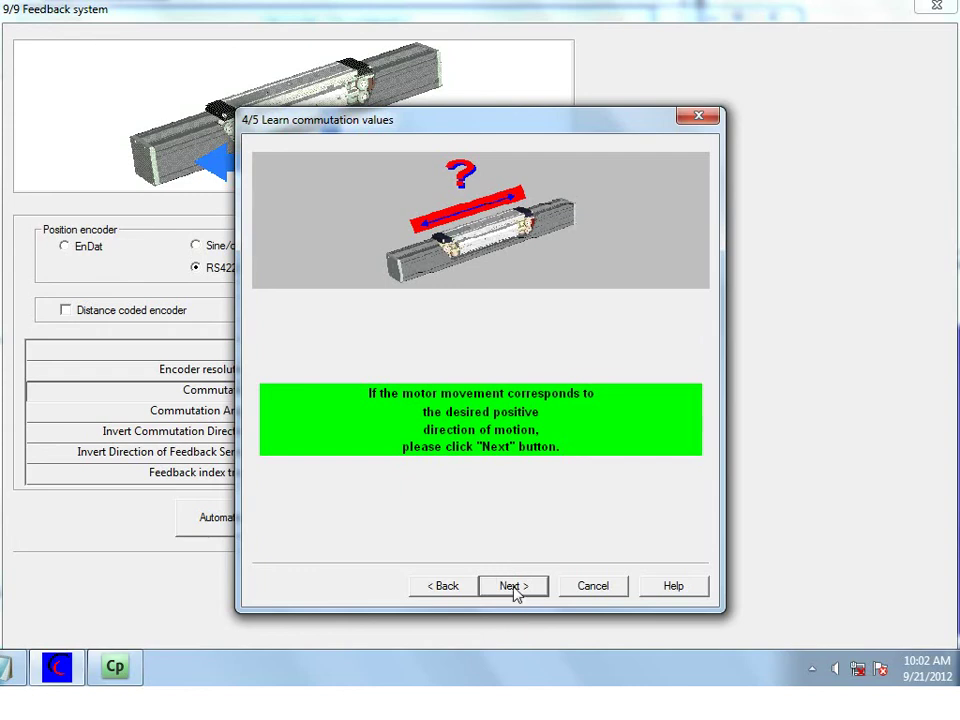
click(513, 587)
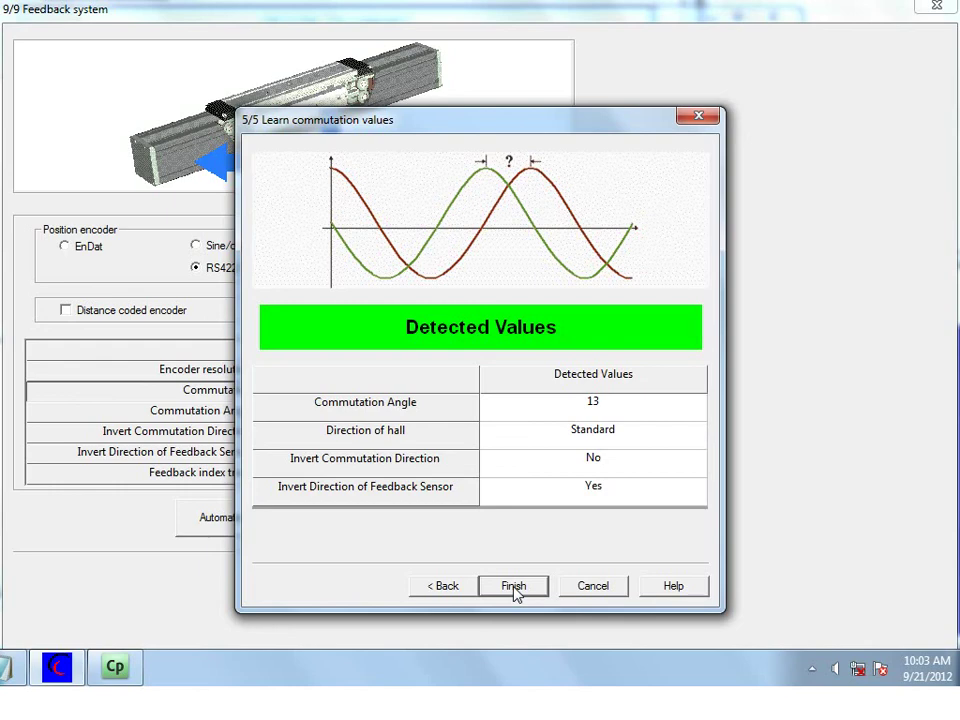
click(513, 587)
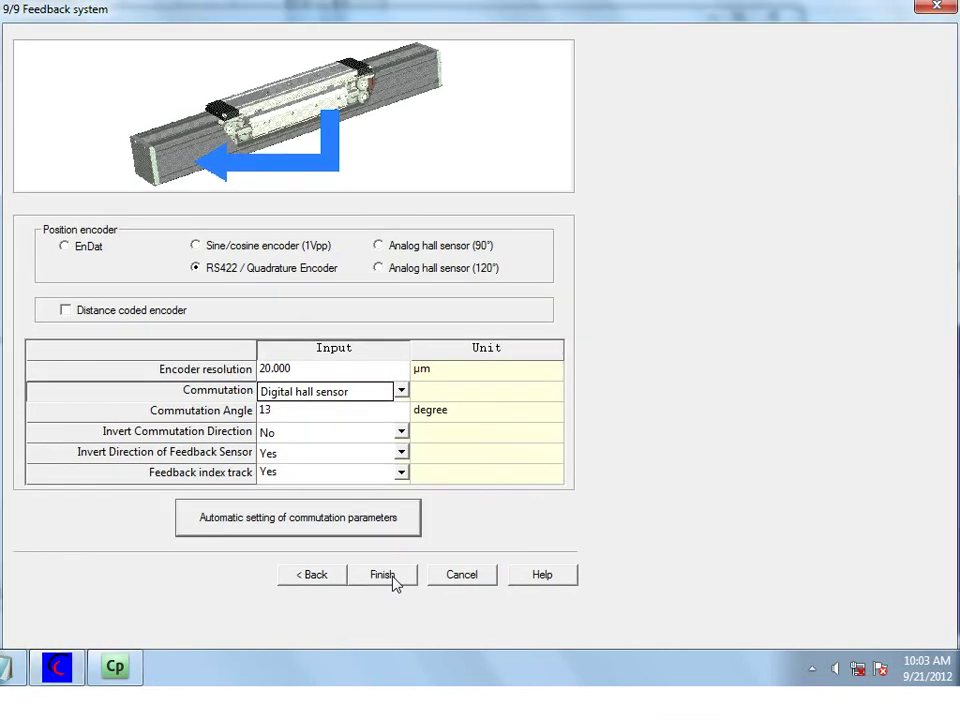
- Finish the 9/9 Feedback system page, saving the X axis motor to the library
click(382, 575)
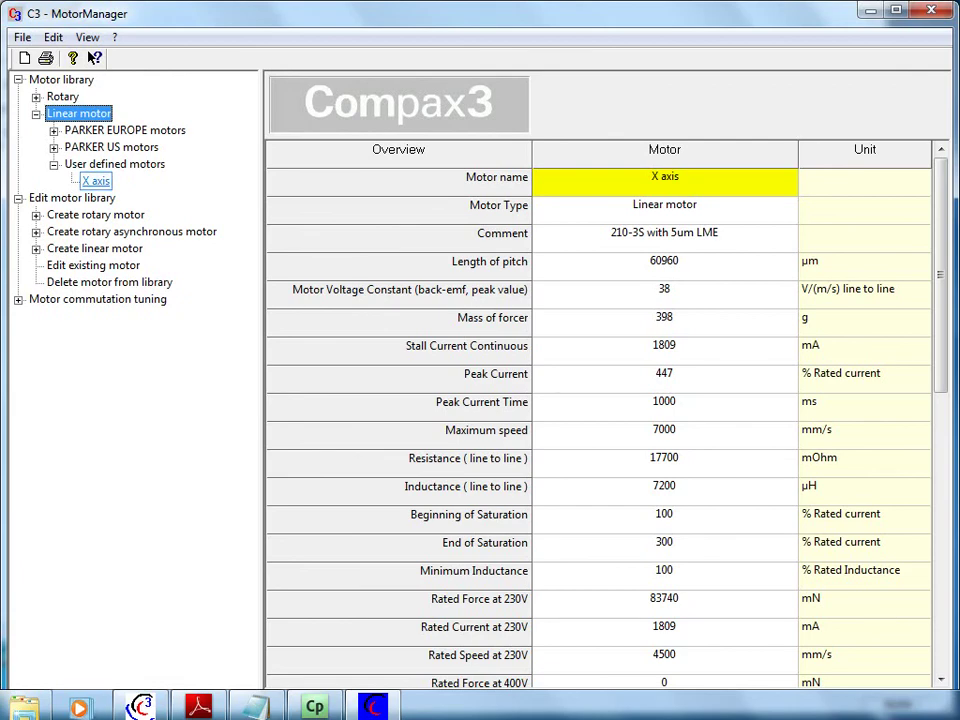
- Select X axis under User defined motors and scroll its parameters to the 13° commutation entry
click(96, 180)
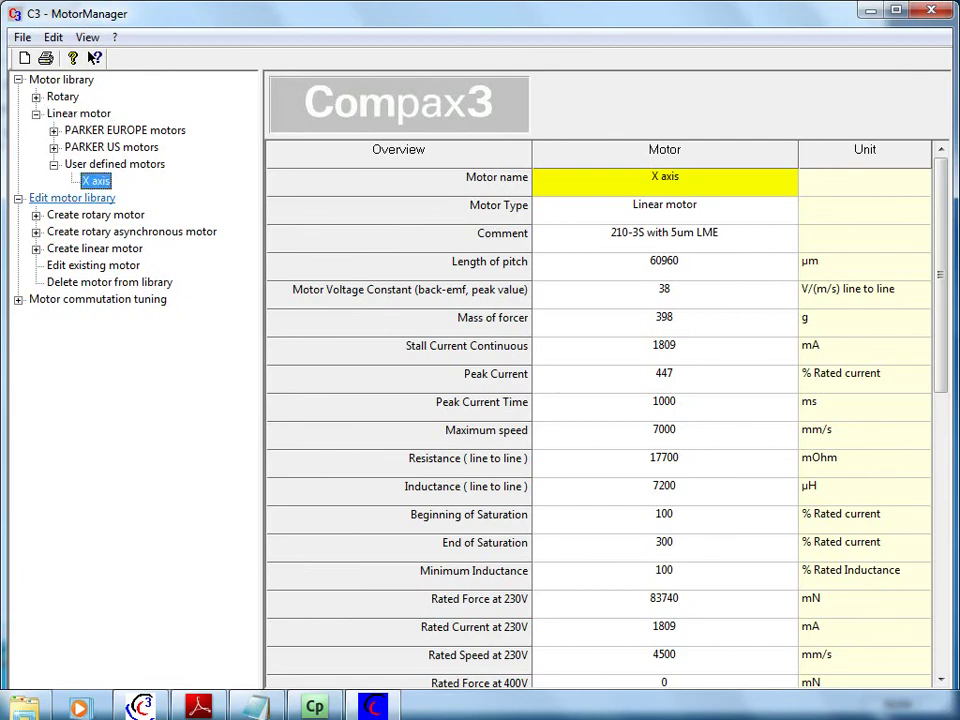
drag(939, 180, 908, 479)
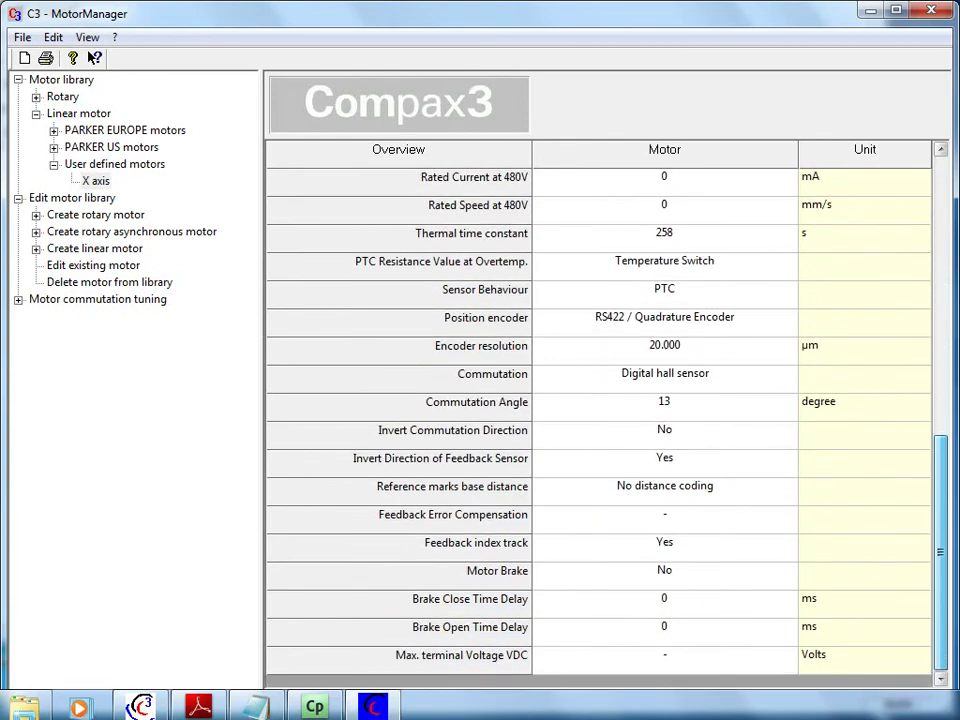